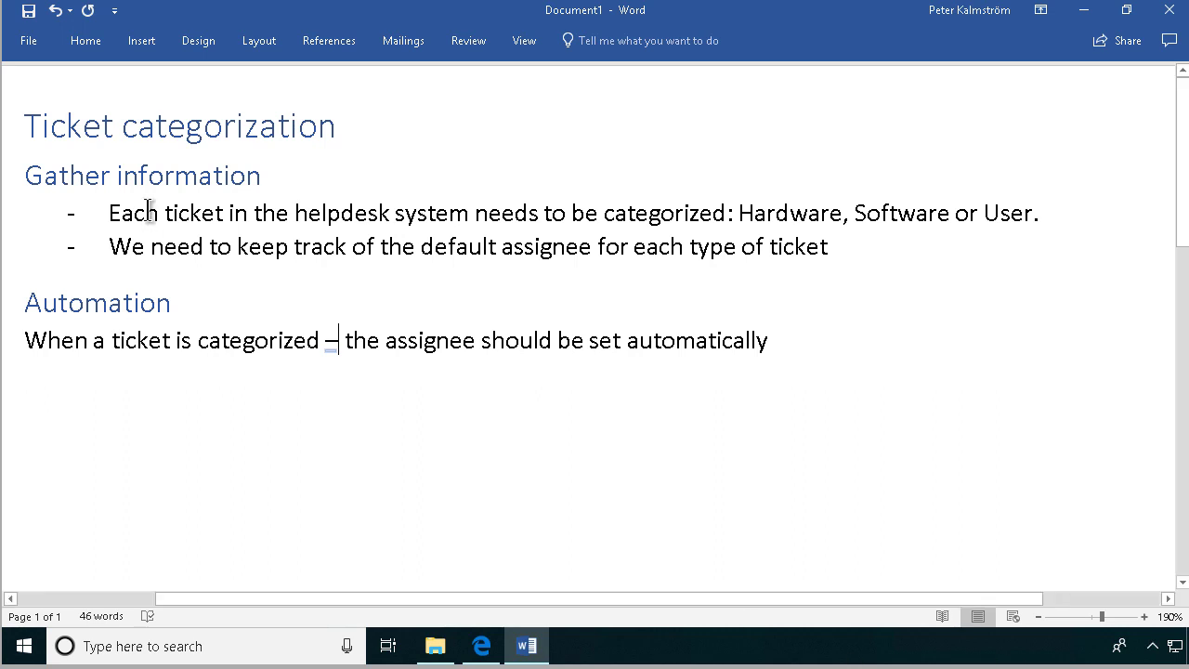
Add a Tasks app named 'Tickets' to the IT site
{"action": "left_click", "coordinate": [479, 646]}
{"action": "left_click", "coordinate": [1076, 89]}
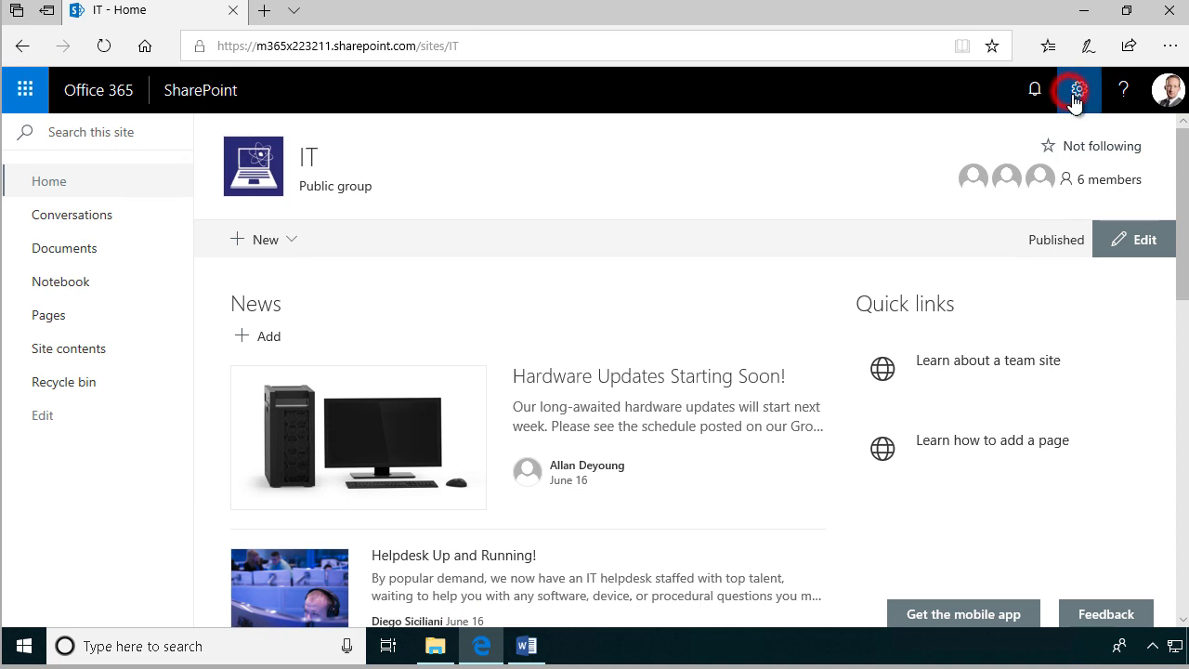
{"action": "left_click", "coordinate": [996, 234]}
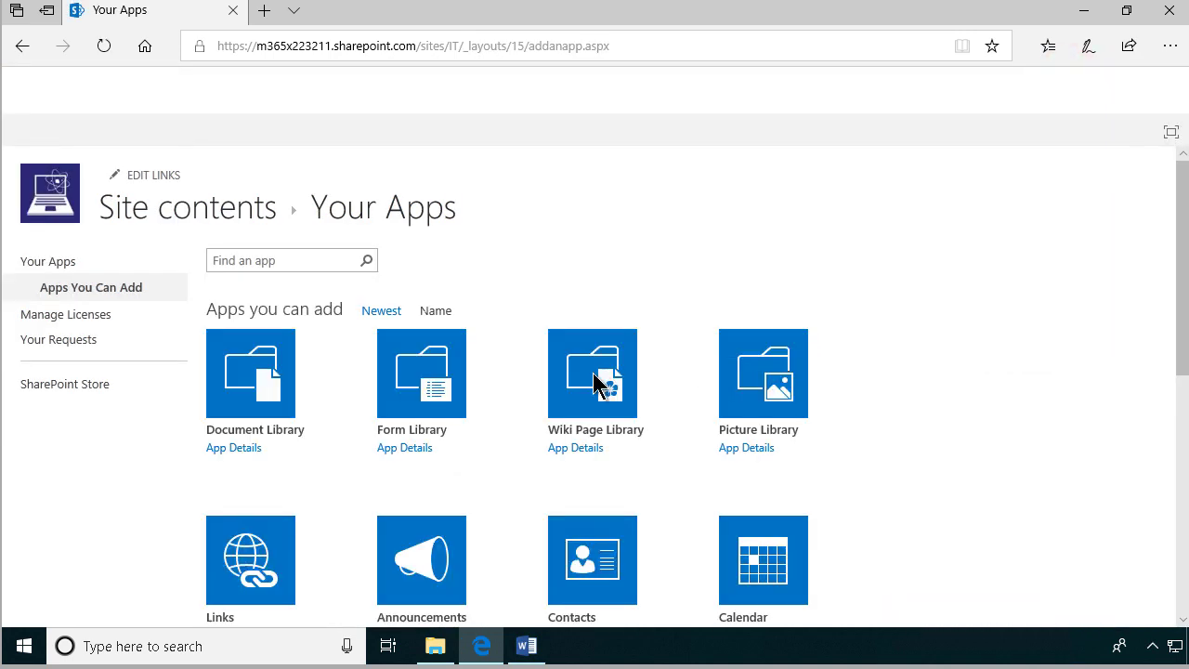
{"action": "left_click", "coordinate": [622, 387]}
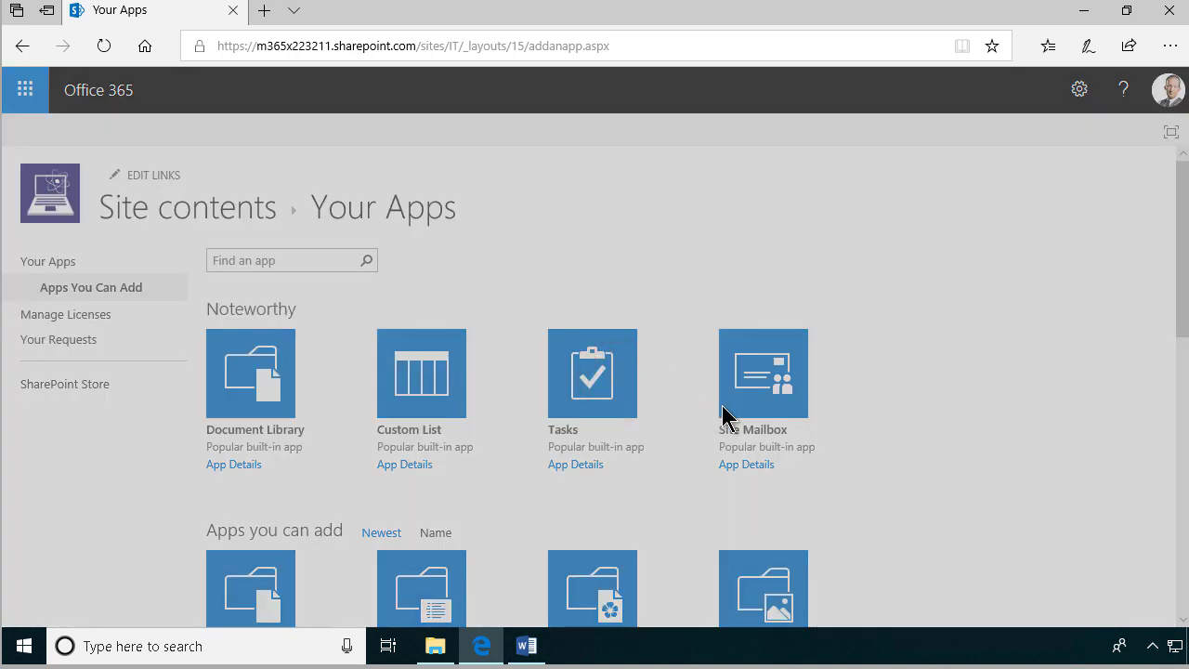
{"action": "type", "text": "Tickets"}
{"action": "left_click", "coordinate": [765, 403]}
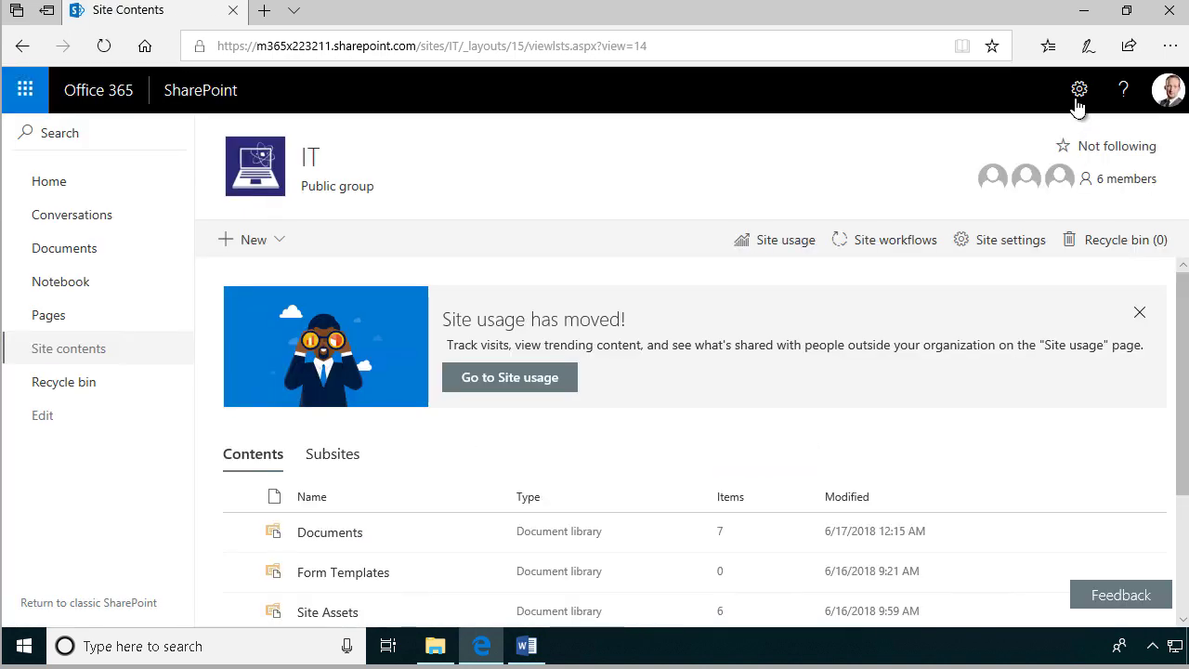
Add a Custom List app named 'Ticket Rules' to the IT site
{"action": "left_click", "coordinate": [1079, 89]}
{"action": "left_click", "coordinate": [997, 234]}
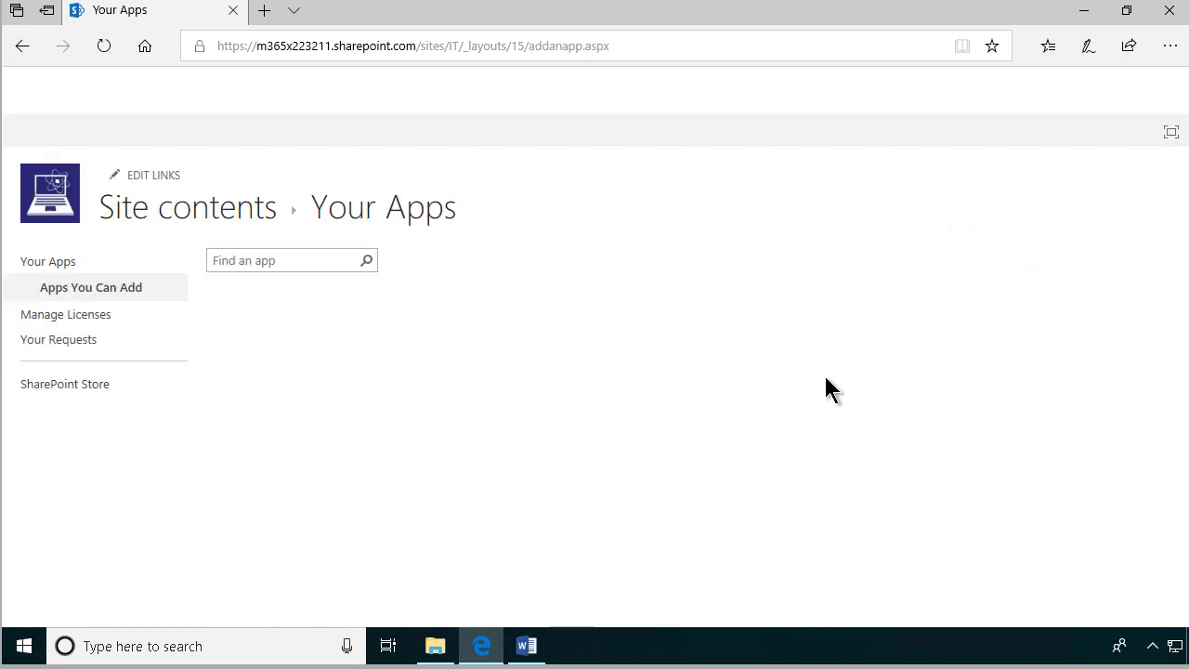
{"action": "left_click", "coordinate": [434, 381]}
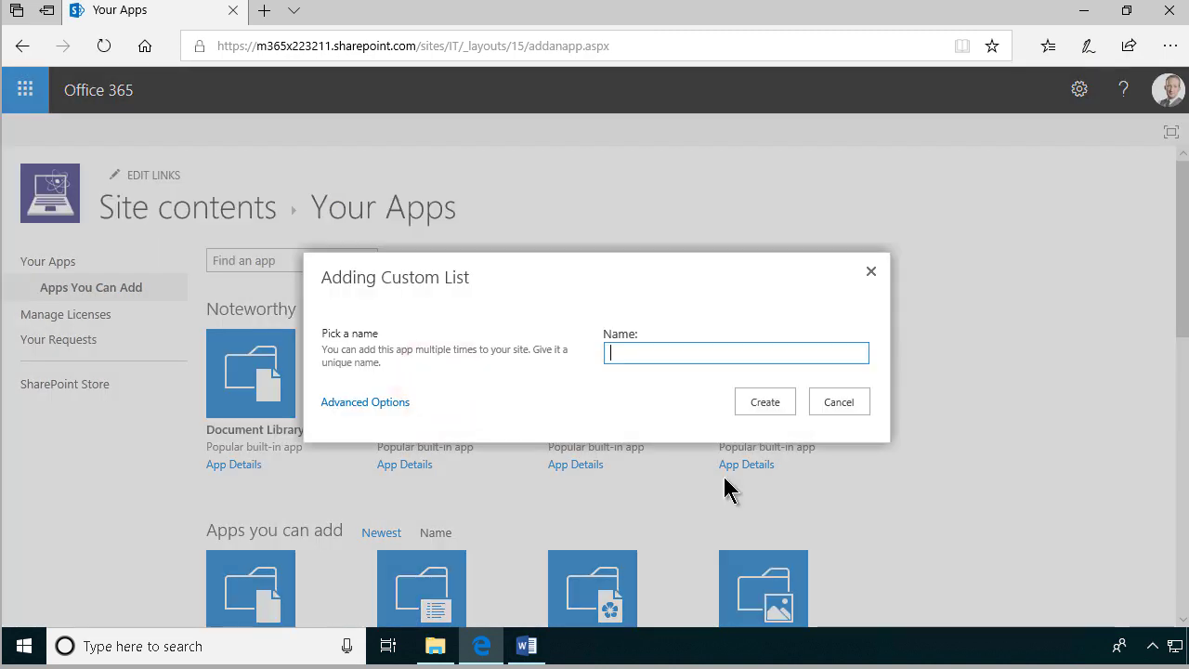
{"action": "type", "text": "Ticket Rules"}
{"action": "left_click", "coordinate": [754, 403]}
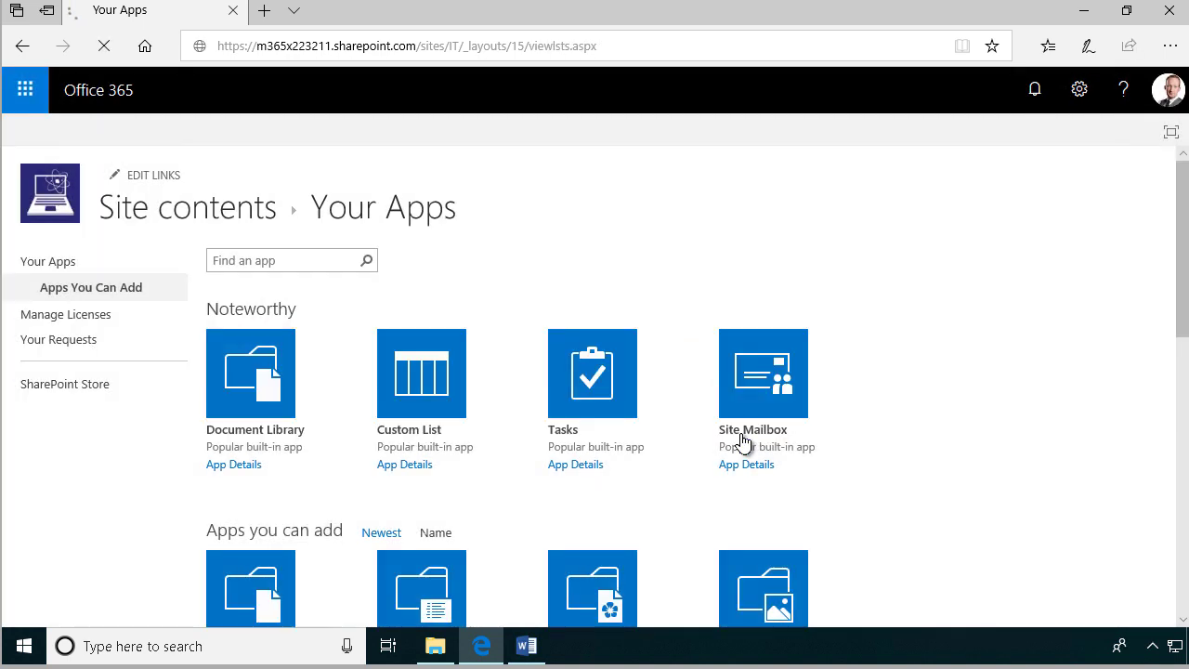
{"action": "scroll", "coordinate": [400, 465], "scroll_direction": "down", "scroll_amount": 1}
{"action": "scroll", "coordinate": [399, 459], "scroll_direction": "down", "scroll_amount": 3}
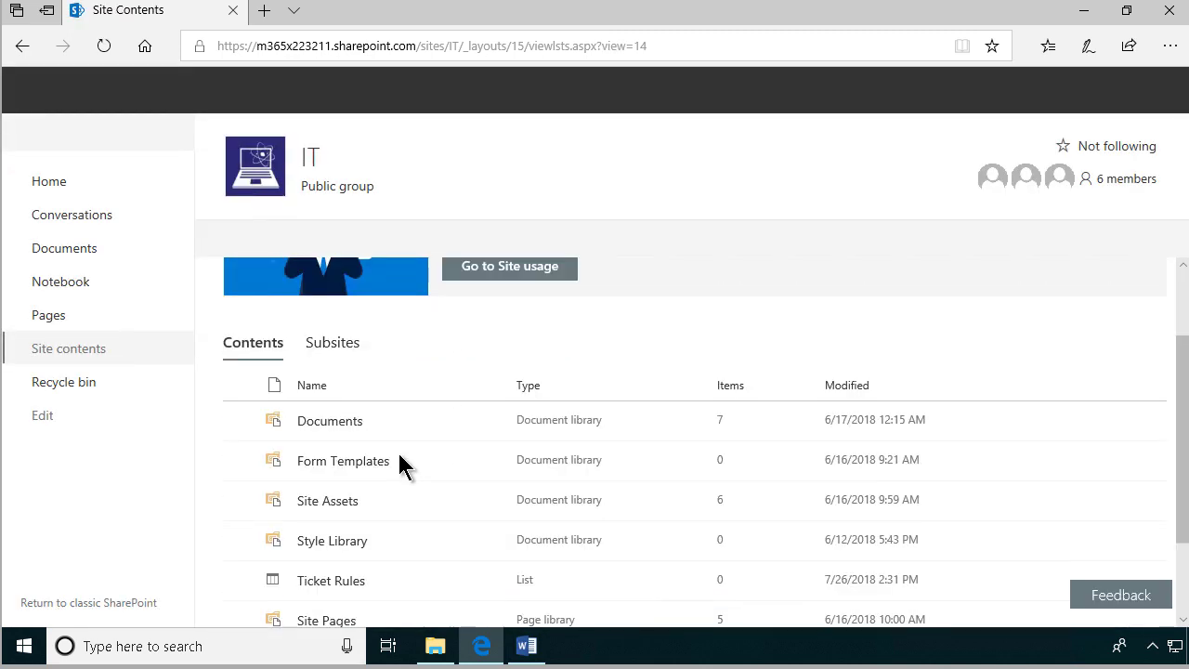
In Ticket Rules list settings, set versioning to create a version on each item edit
{"action": "left_click", "coordinate": [490, 474]}
{"action": "left_click", "coordinate": [490, 474]}
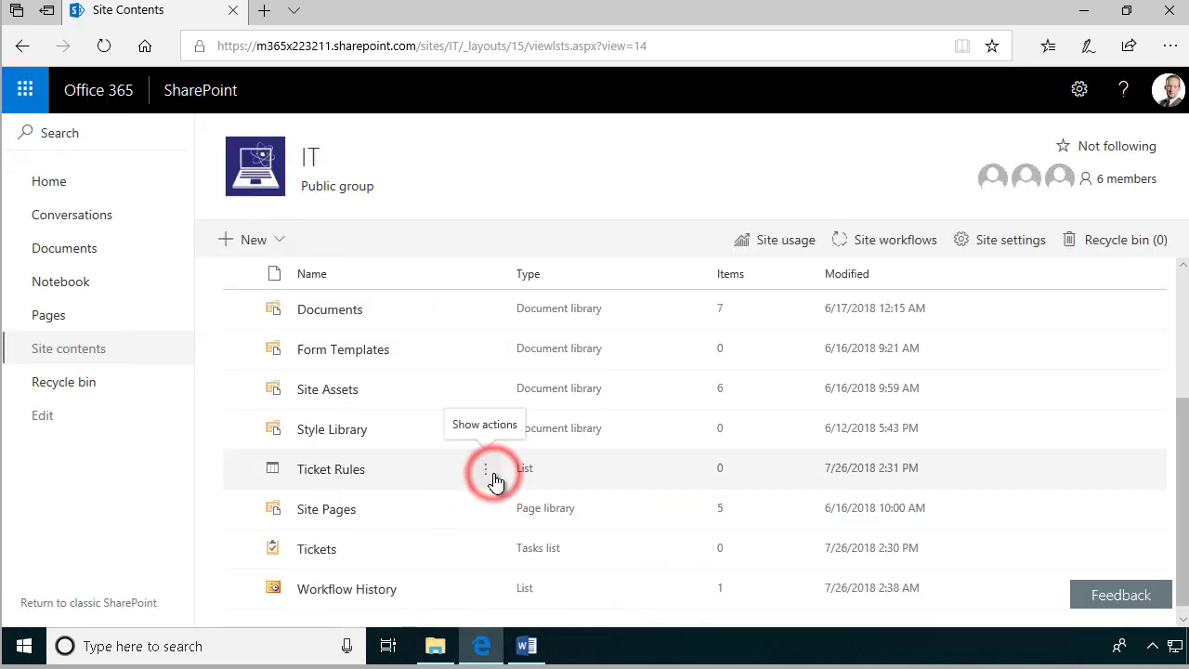
{"action": "left_click", "coordinate": [501, 539]}
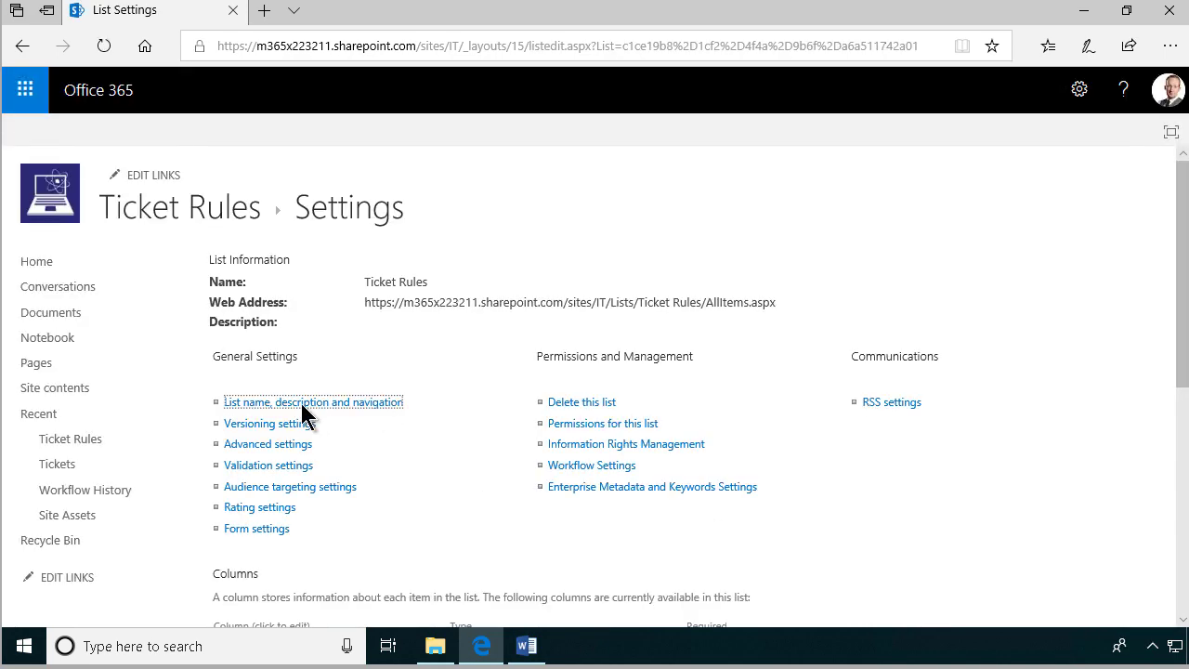
{"action": "left_click", "coordinate": [284, 424]}
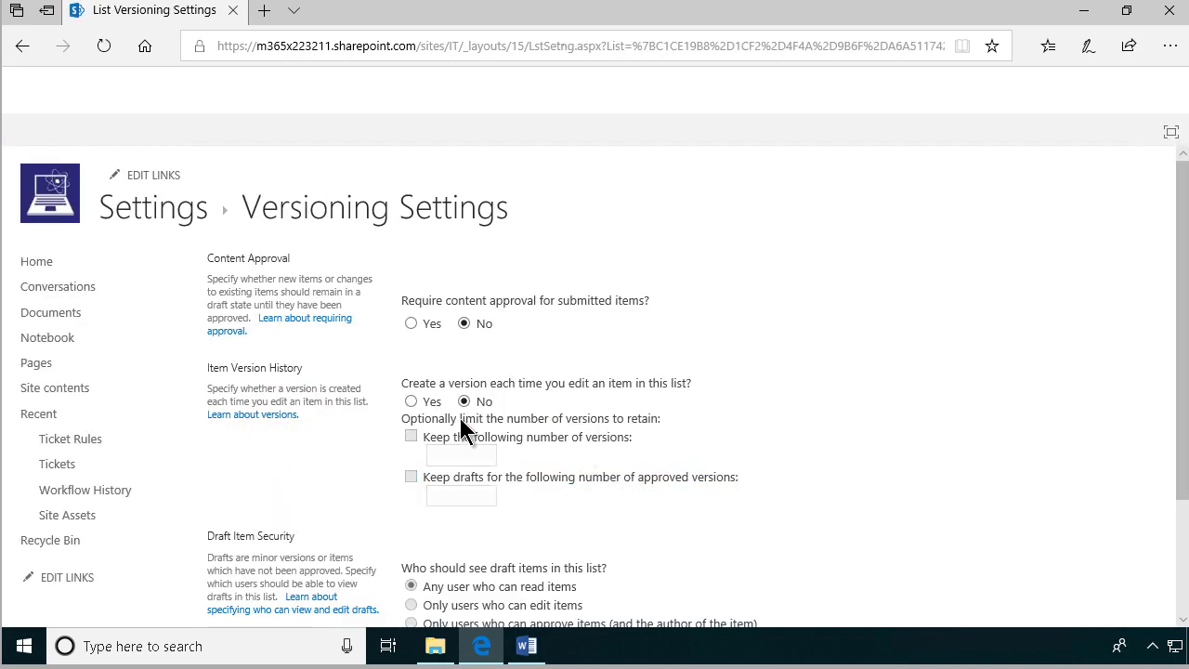
{"action": "left_click", "coordinate": [411, 401]}
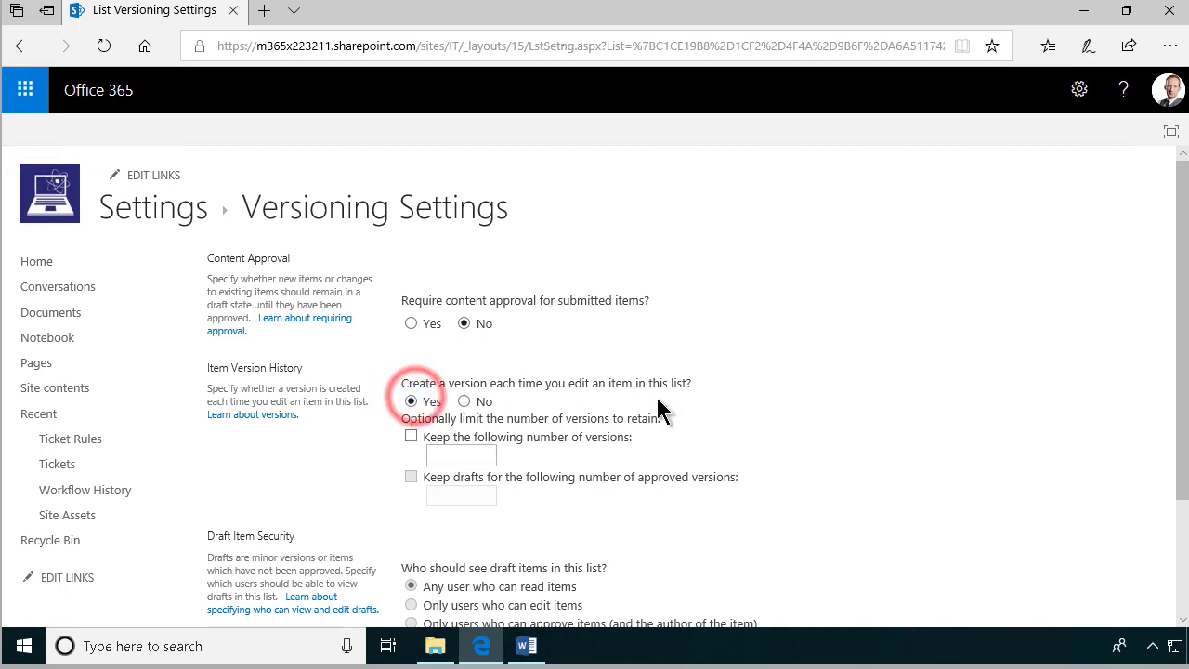
{"action": "scroll", "coordinate": [655, 395], "scroll_direction": "down", "scroll_amount": 2}
{"action": "left_click", "coordinate": [639, 522]}
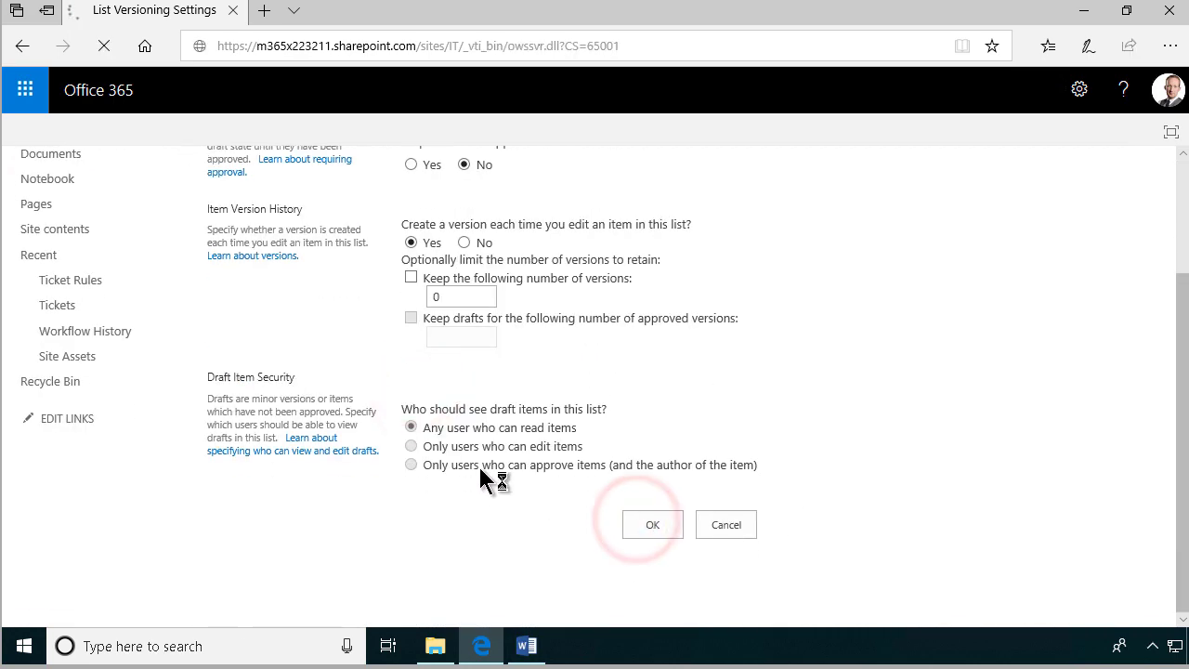
Set attachments to Disabled in the list's advanced settings and confirm
{"action": "left_click", "coordinate": [279, 444]}
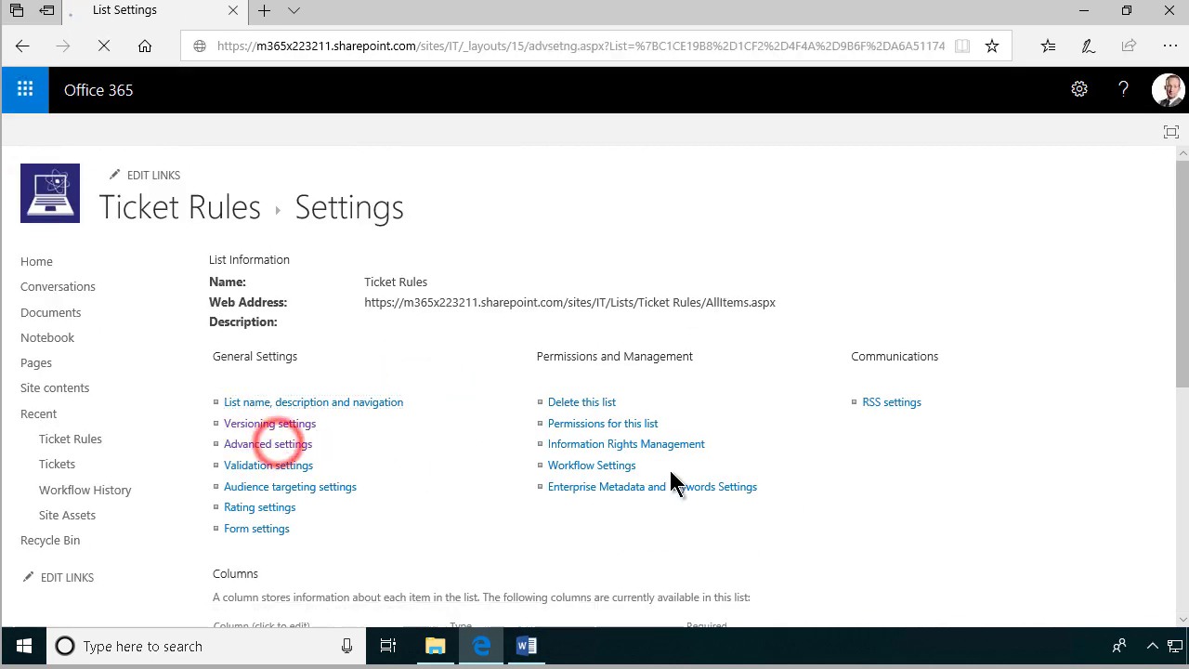
{"action": "scroll", "coordinate": [545, 485], "scroll_direction": "down", "scroll_amount": 3}
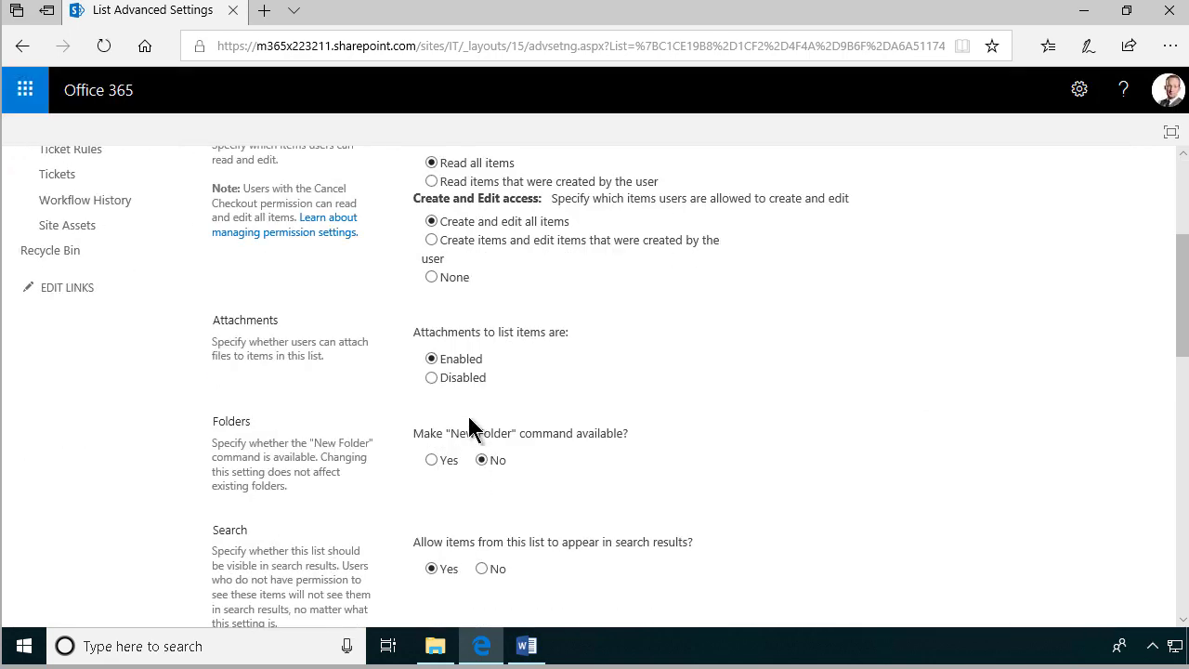
{"action": "left_click", "coordinate": [432, 377]}
{"action": "scroll", "coordinate": [703, 428], "scroll_direction": "down", "scroll_amount": 10}
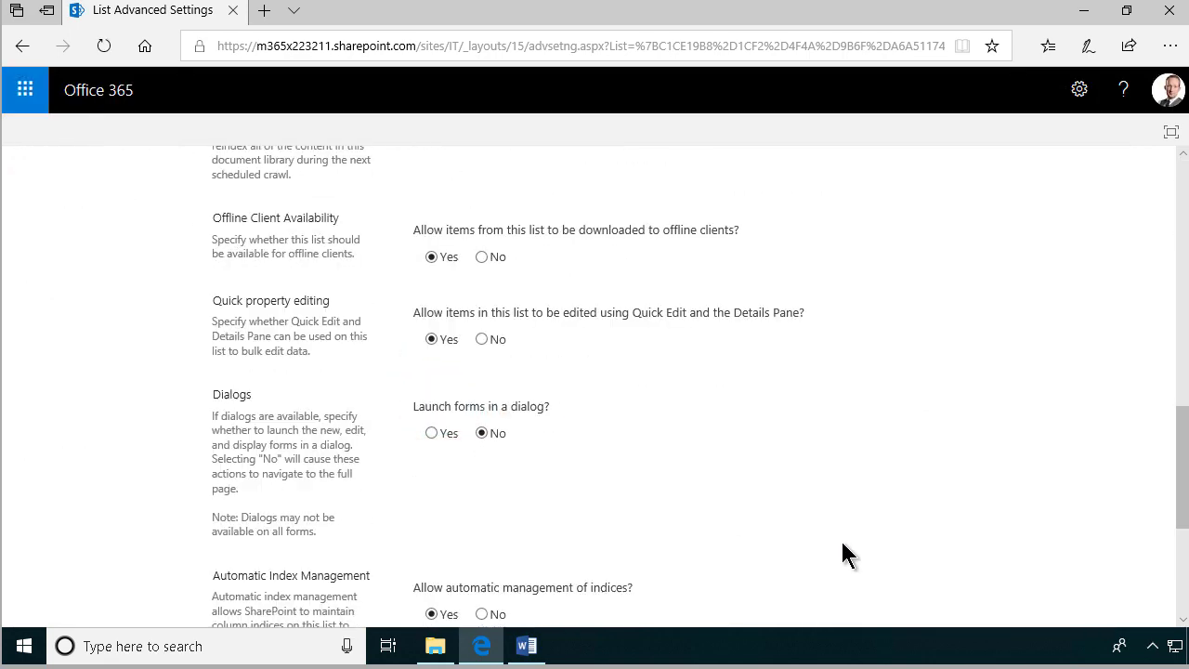
{"action": "scroll", "coordinate": [889, 562], "scroll_direction": "down", "scroll_amount": 1}
{"action": "left_click", "coordinate": [637, 541]}
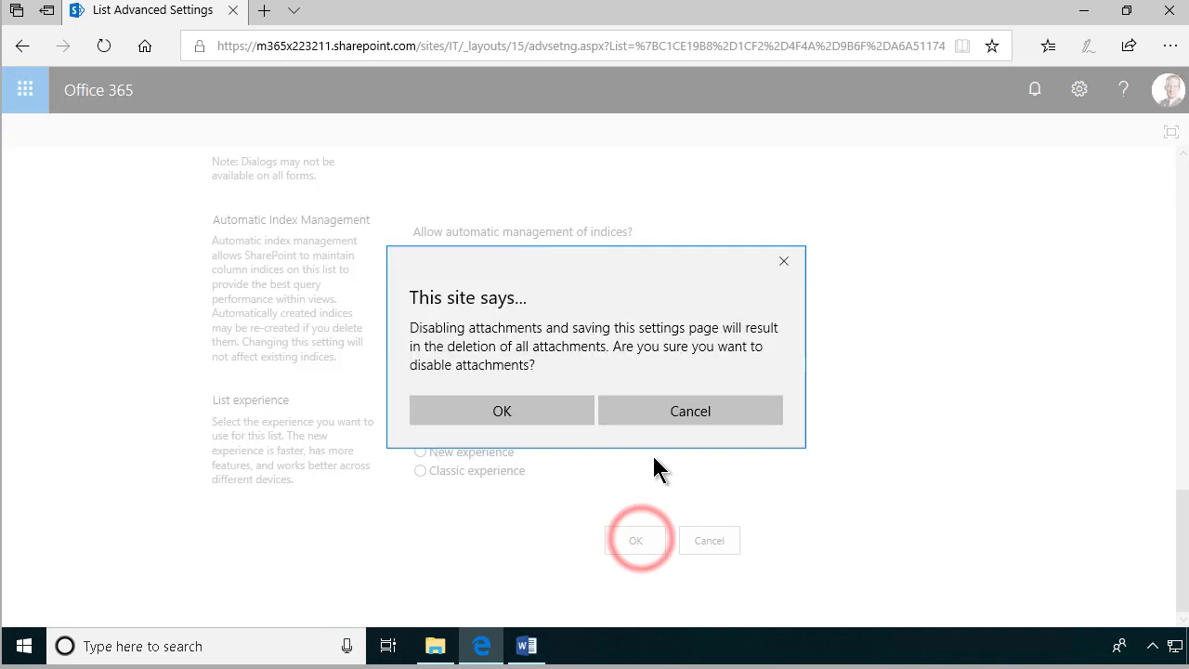
{"action": "left_click", "coordinate": [550, 411]}
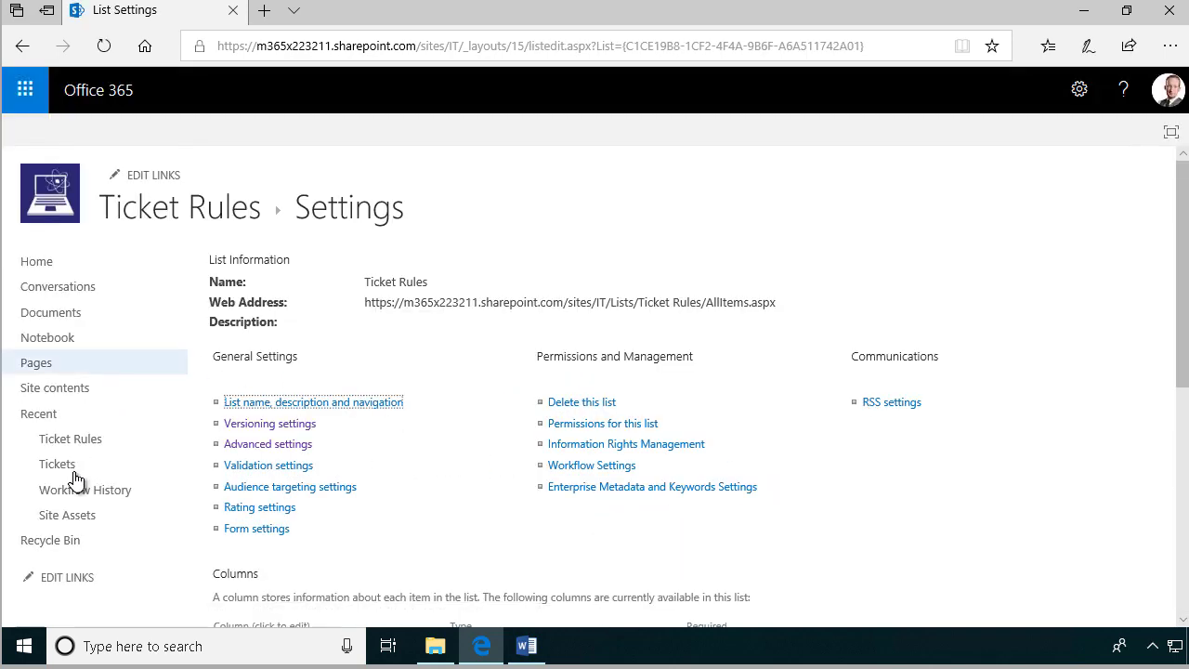
Move the Tickets link up under Home in the quick launch and save the navigation
{"action": "left_click", "coordinate": [67, 577]}
{"action": "left_click_drag", "start_coordinate": [53, 464], "coordinate": [87, 314]}
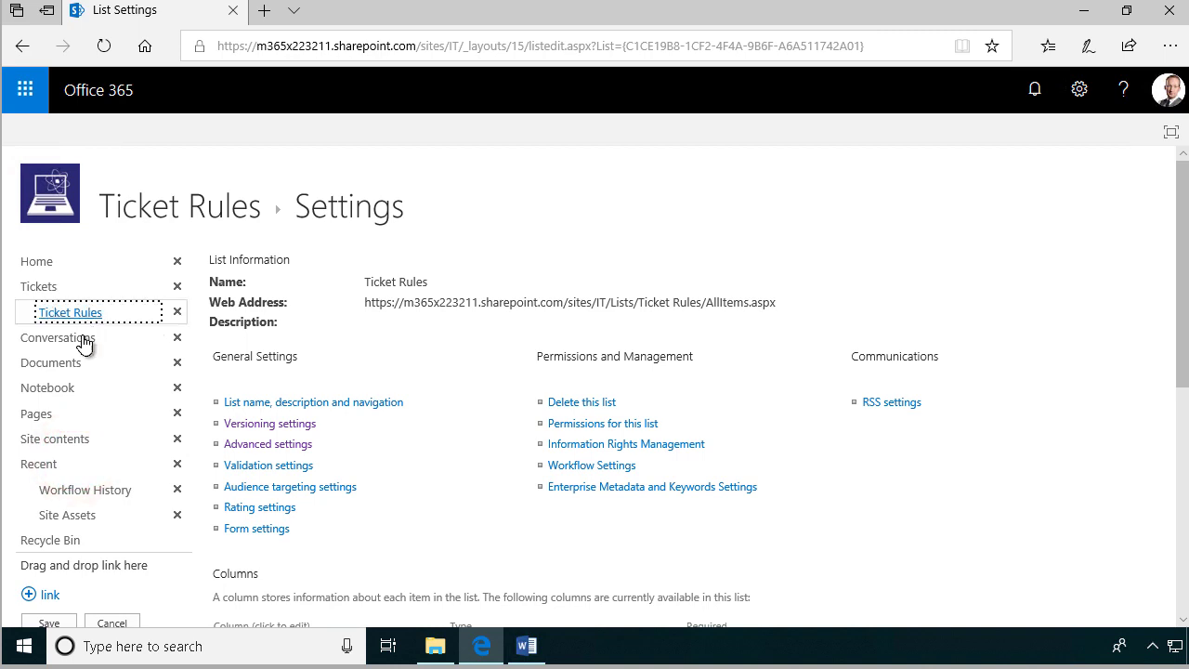
{"action": "left_click", "coordinate": [48, 623]}
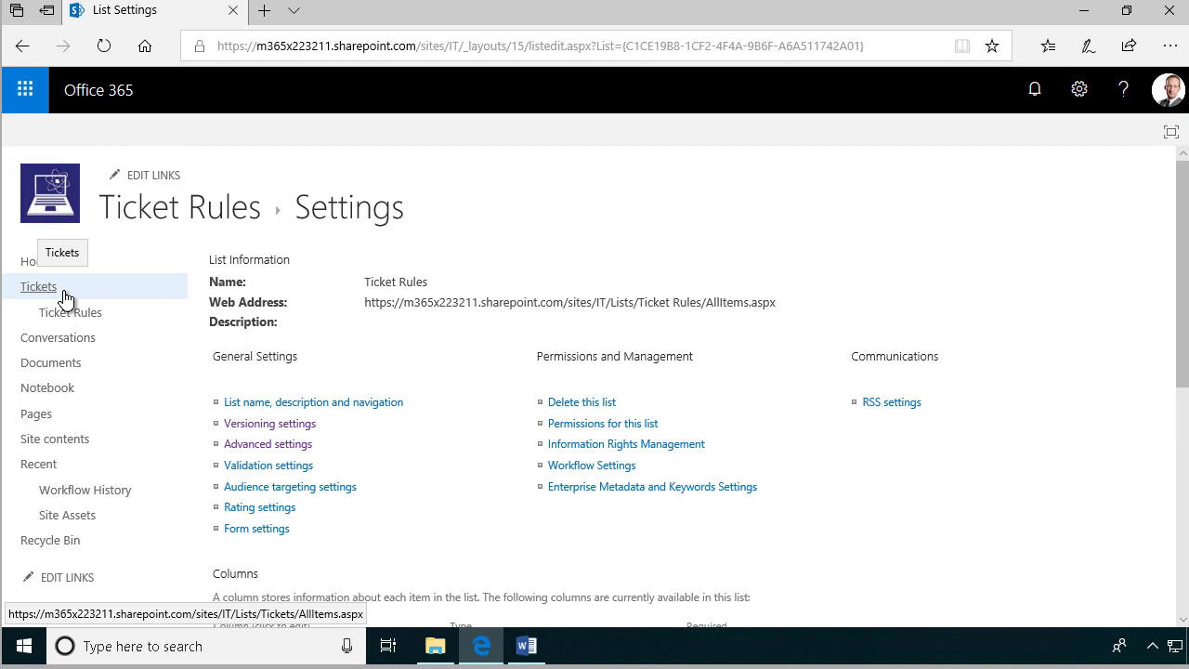
Start a new Choice site column named TicketCategory in a new group called Contoso
{"action": "left_click", "coordinate": [1080, 102]}
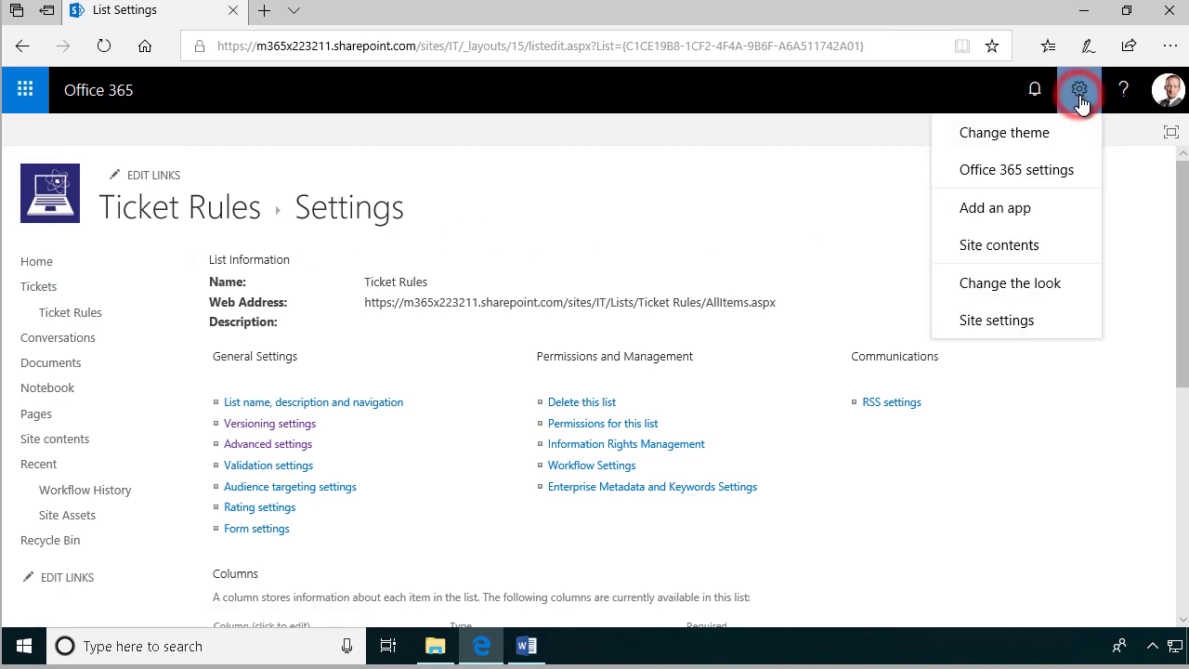
{"action": "left_click", "coordinate": [1021, 317]}
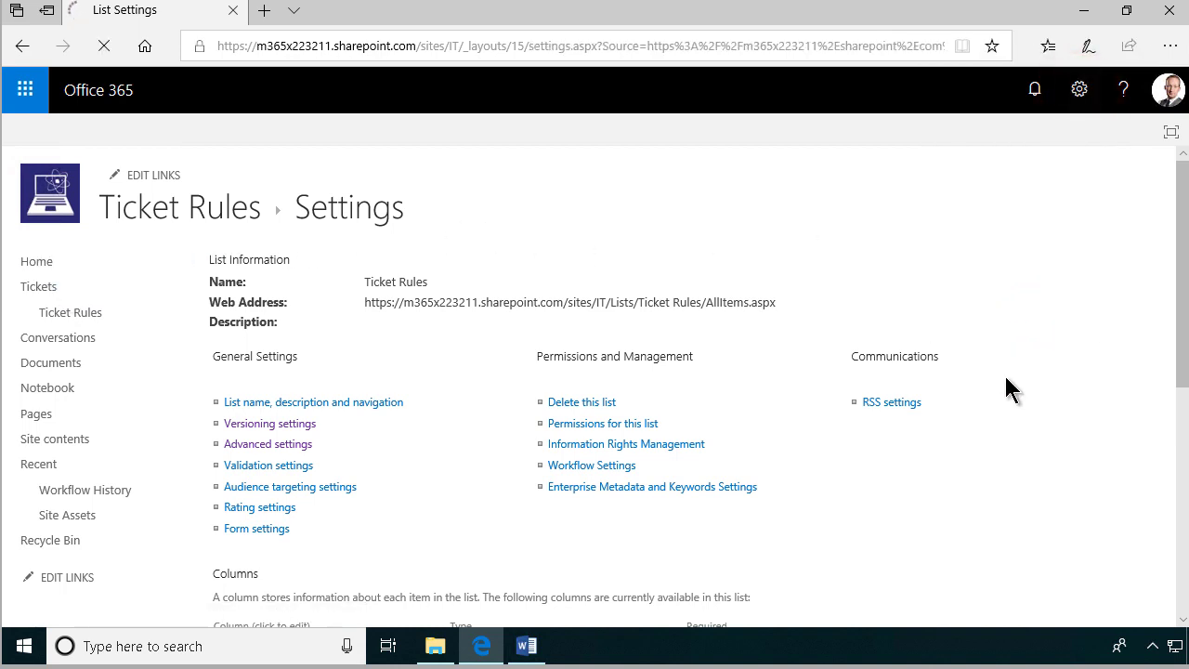
{"action": "left_click", "coordinate": [575, 279]}
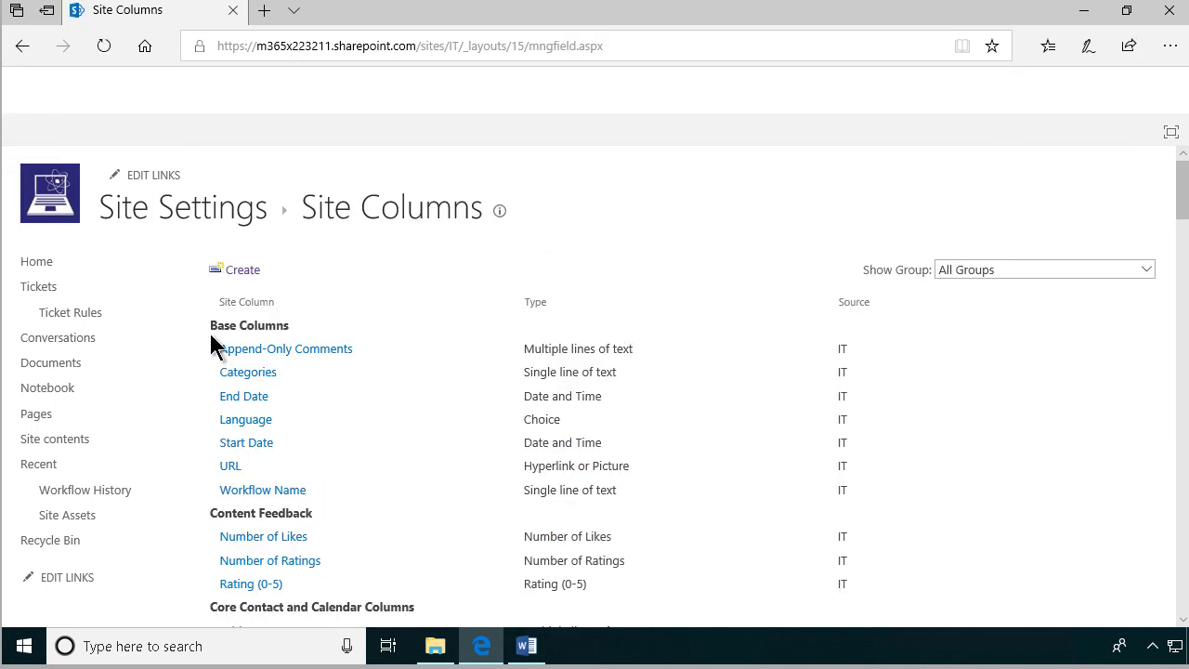
{"action": "left_click", "coordinate": [242, 270]}
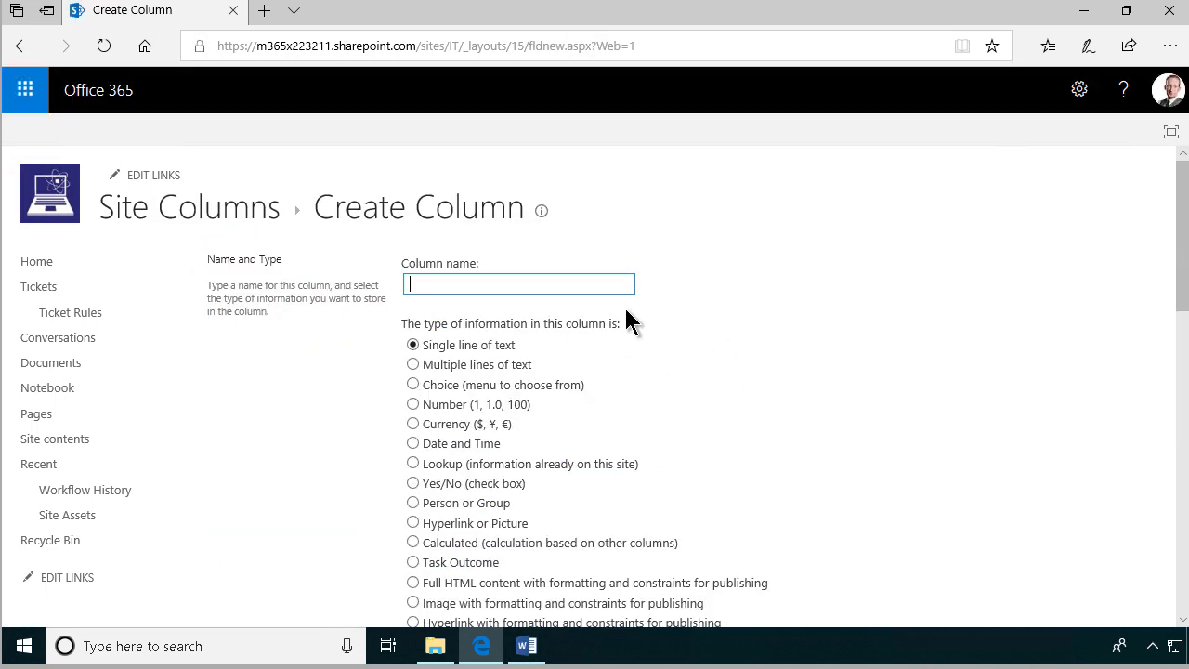
{"action": "type", "text": "TicketCategory"}
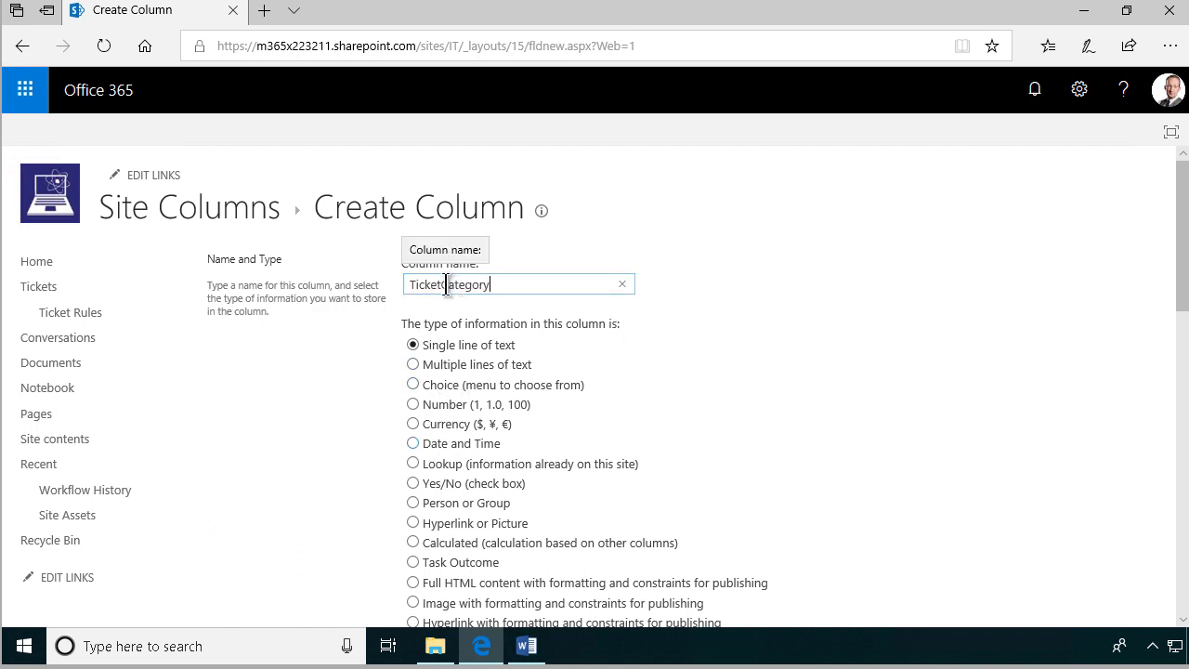
{"action": "left_click", "coordinate": [413, 385]}
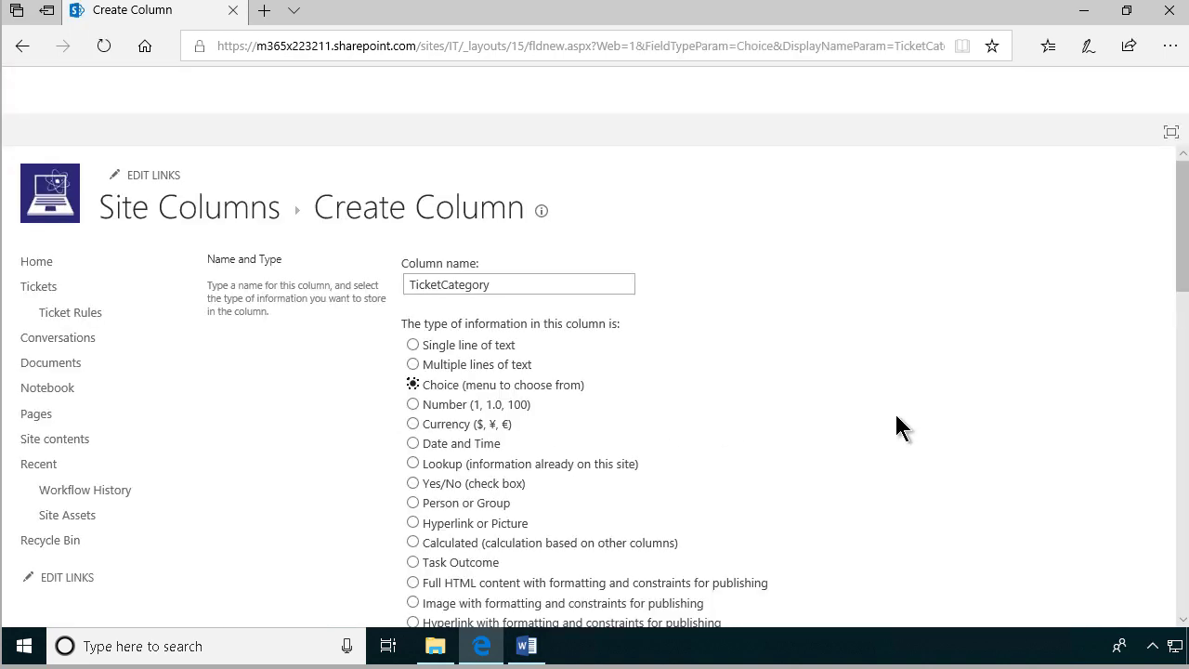
{"action": "scroll", "coordinate": [894, 422], "scroll_direction": "down", "scroll_amount": 4}
{"action": "left_click", "coordinate": [412, 445]}
{"action": "left_click", "coordinate": [454, 464]}
{"action": "type", "text": "Contoso"}
{"action": "scroll", "coordinate": [759, 513], "scroll_direction": "down", "scroll_amount": 2}
Replace the placeholder choices with Hardware, Software and Users, and save the column
{"action": "left_click", "coordinate": [521, 578]}
{"action": "key", "text": "ctrl+a"}
{"action": "type", "text": "Ha"}
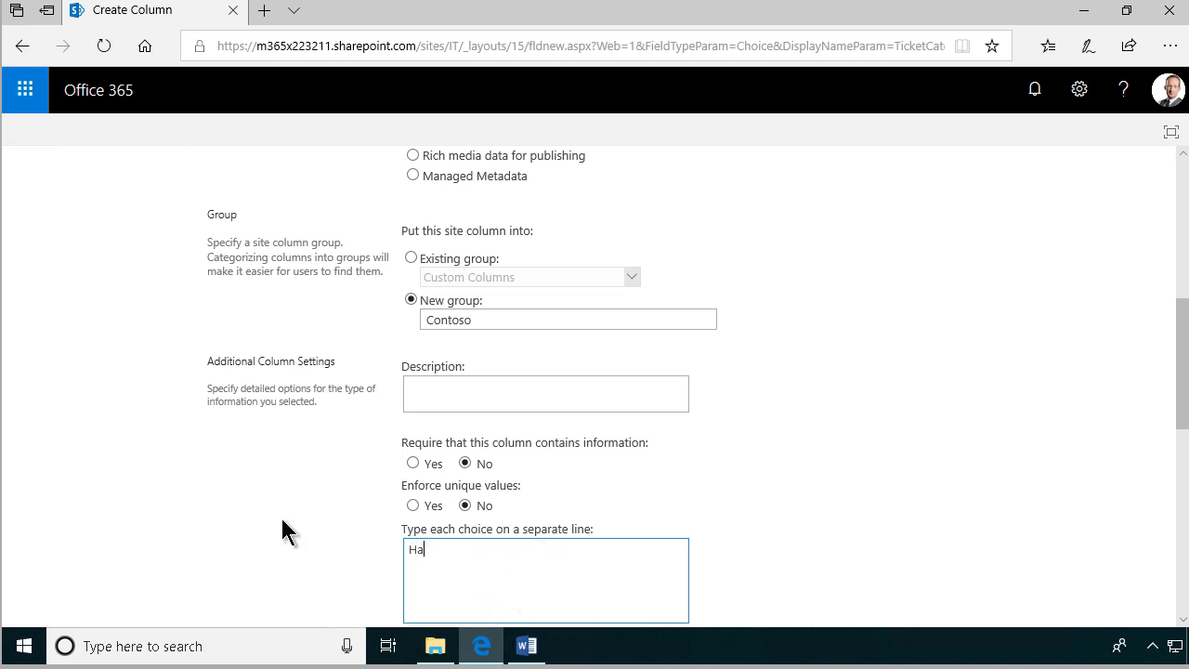
{"action": "type", "text": "rdware"}
{"action": "key", "text": "Return"}
{"action": "type", "text": "Software"}
{"action": "key", "text": "Return"}
{"action": "type", "text": "Users"}
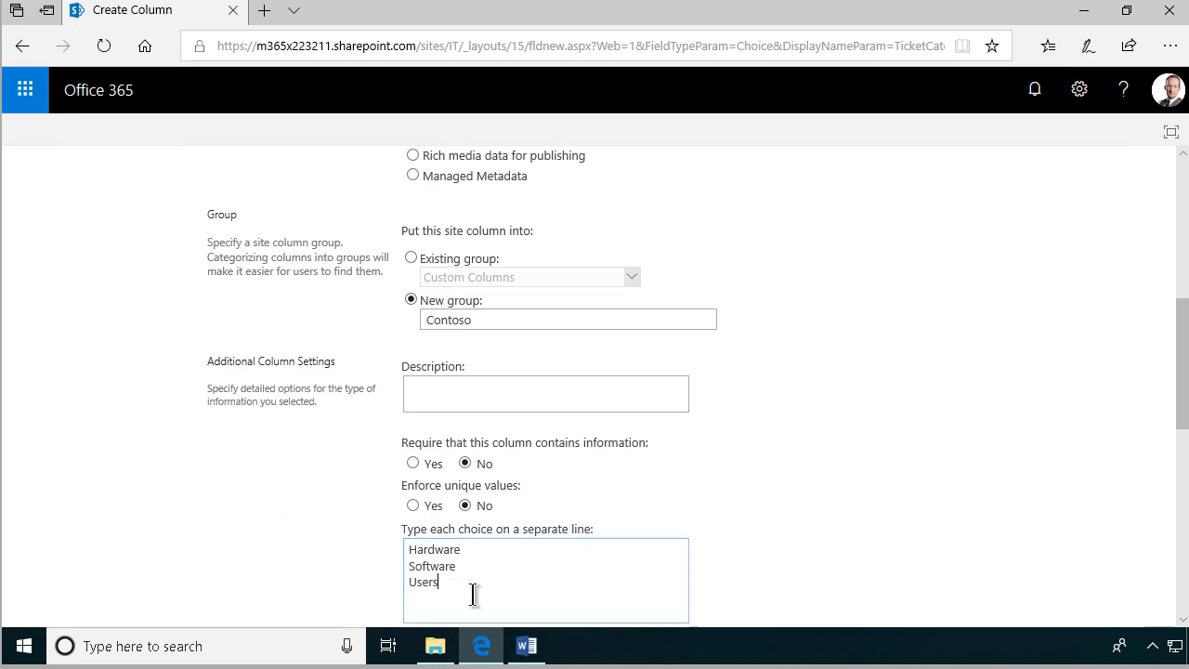
{"action": "scroll", "coordinate": [474, 594], "scroll_direction": "up", "scroll_amount": 1}
{"action": "scroll", "coordinate": [474, 594], "scroll_direction": "down", "scroll_amount": 2}
{"action": "scroll", "coordinate": [474, 595], "scroll_direction": "up", "scroll_amount": 2}
{"action": "scroll", "coordinate": [478, 594], "scroll_direction": "up", "scroll_amount": 3}
{"action": "scroll", "coordinate": [502, 587], "scroll_direction": "down", "scroll_amount": 12}
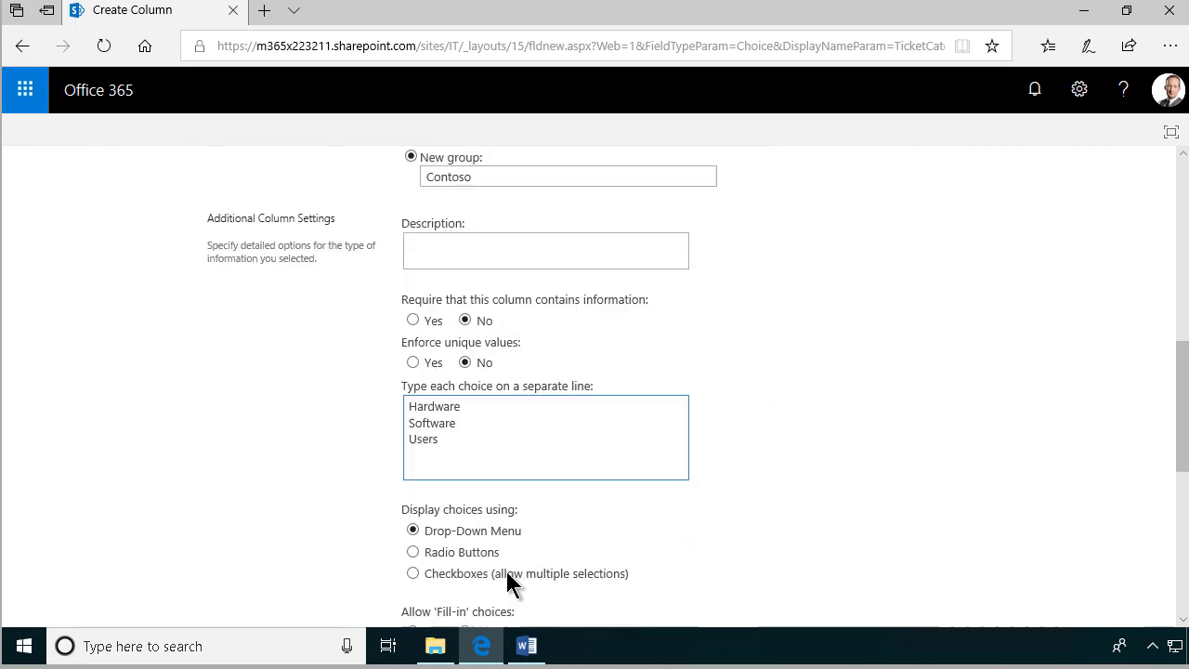
{"action": "left_click", "coordinate": [1043, 523]}
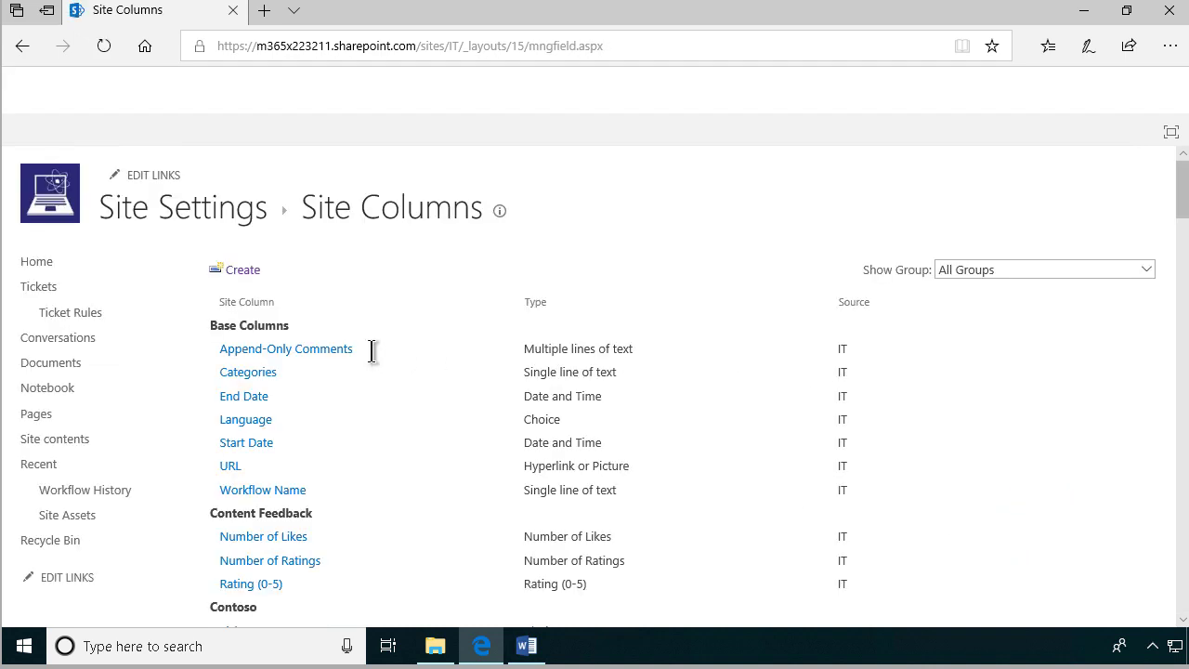
Open the TicketCategory column from the Contoso group and clear its Hardware default value
{"action": "left_click", "coordinate": [988, 269]}
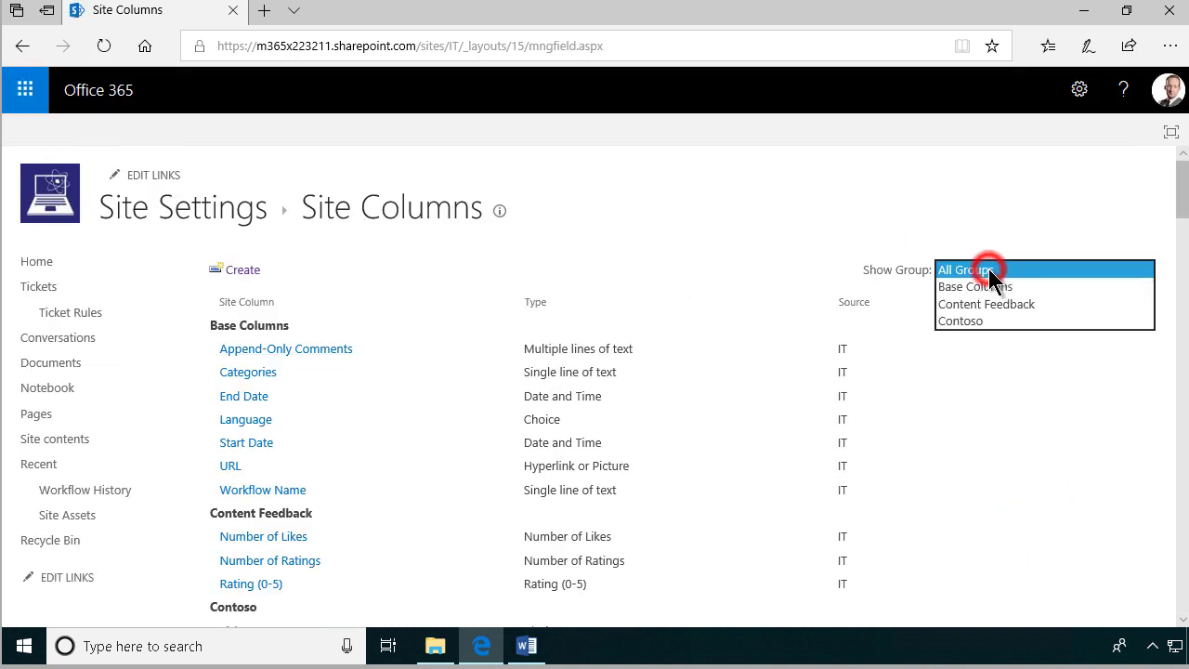
{"action": "left_click", "coordinate": [974, 317]}
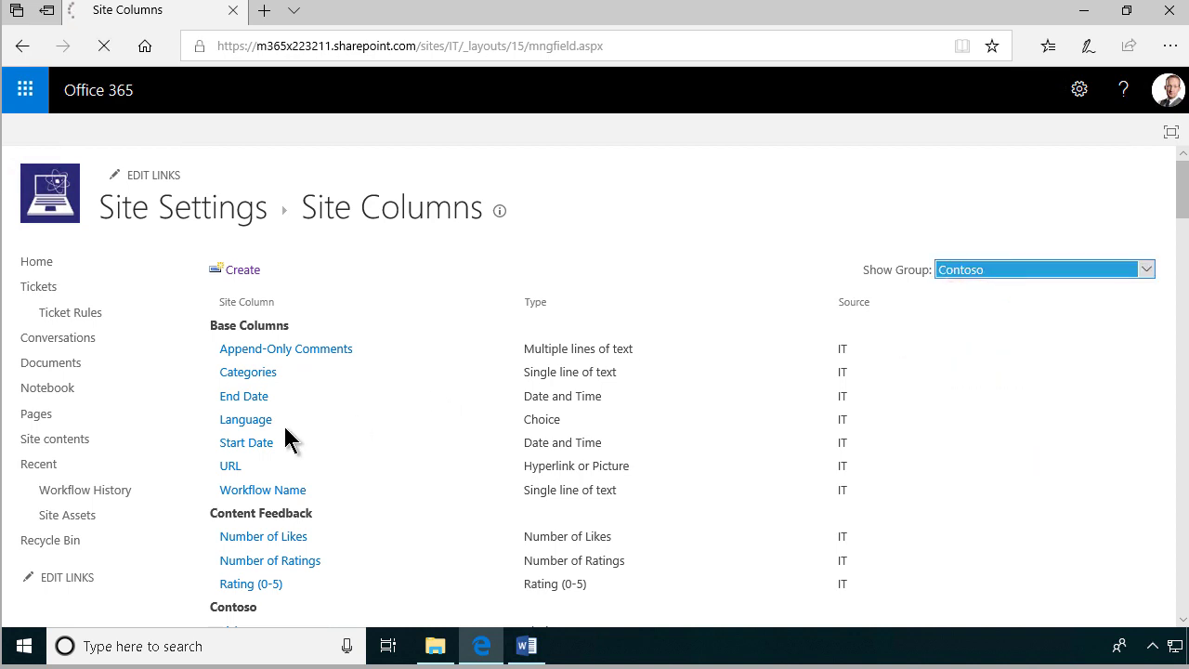
{"action": "left_click", "coordinate": [264, 351]}
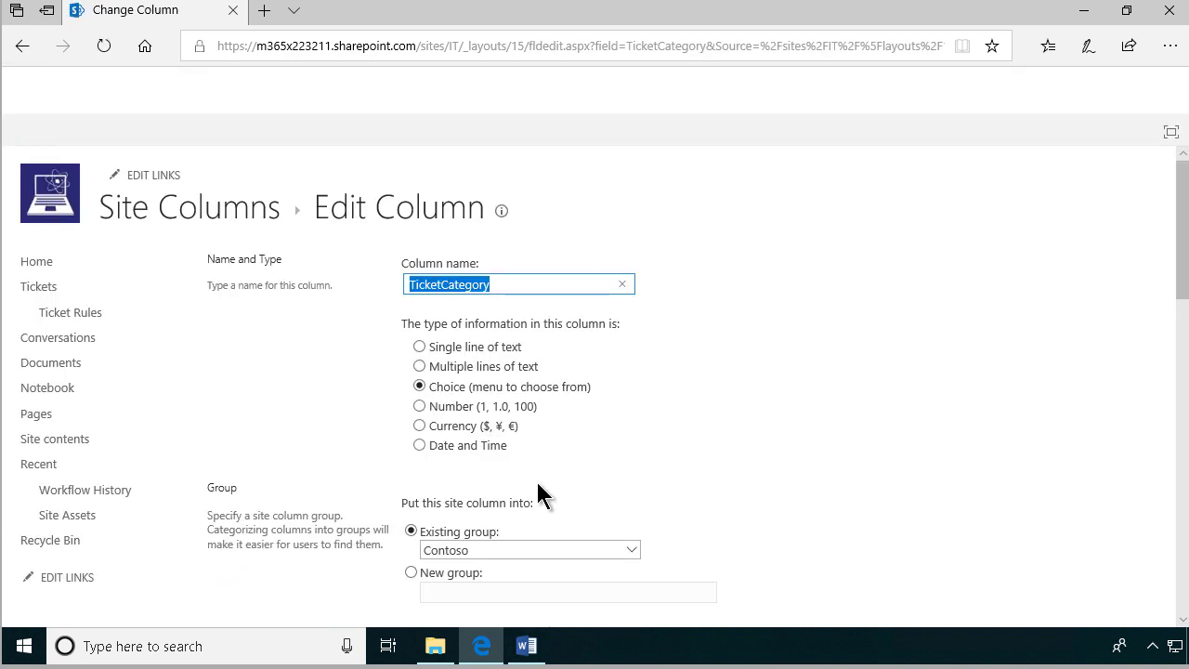
{"action": "scroll", "coordinate": [785, 483], "scroll_direction": "down", "scroll_amount": 4}
{"action": "scroll", "coordinate": [785, 481], "scroll_direction": "down", "scroll_amount": 5}
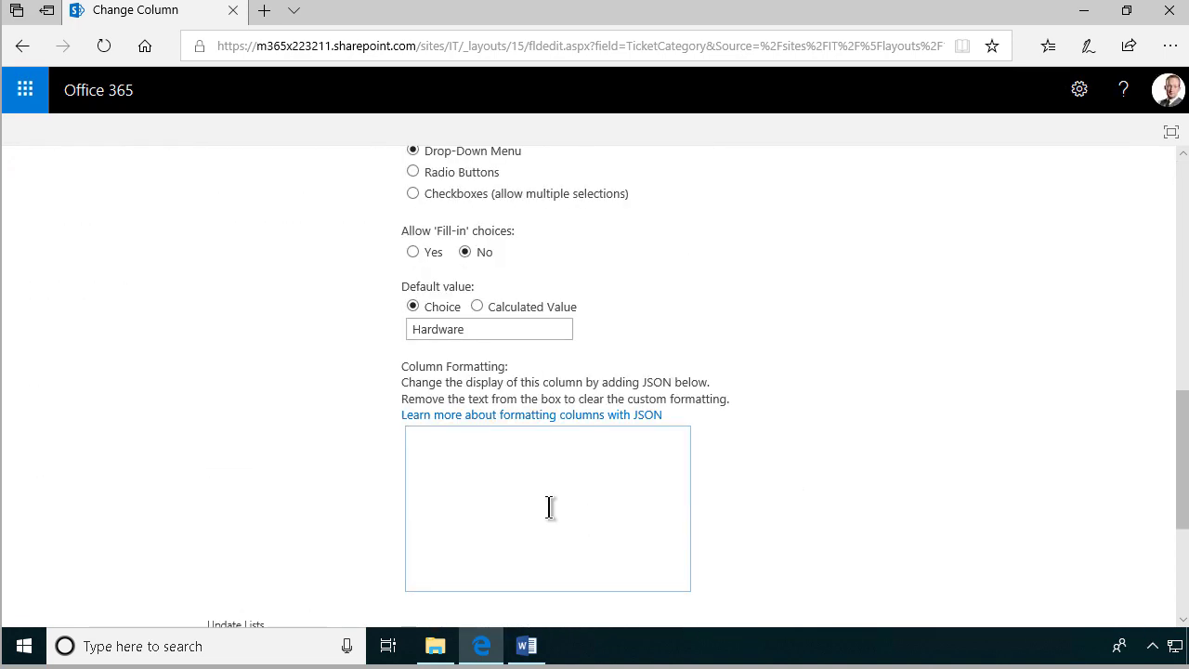
{"action": "double_click", "coordinate": [496, 332]}
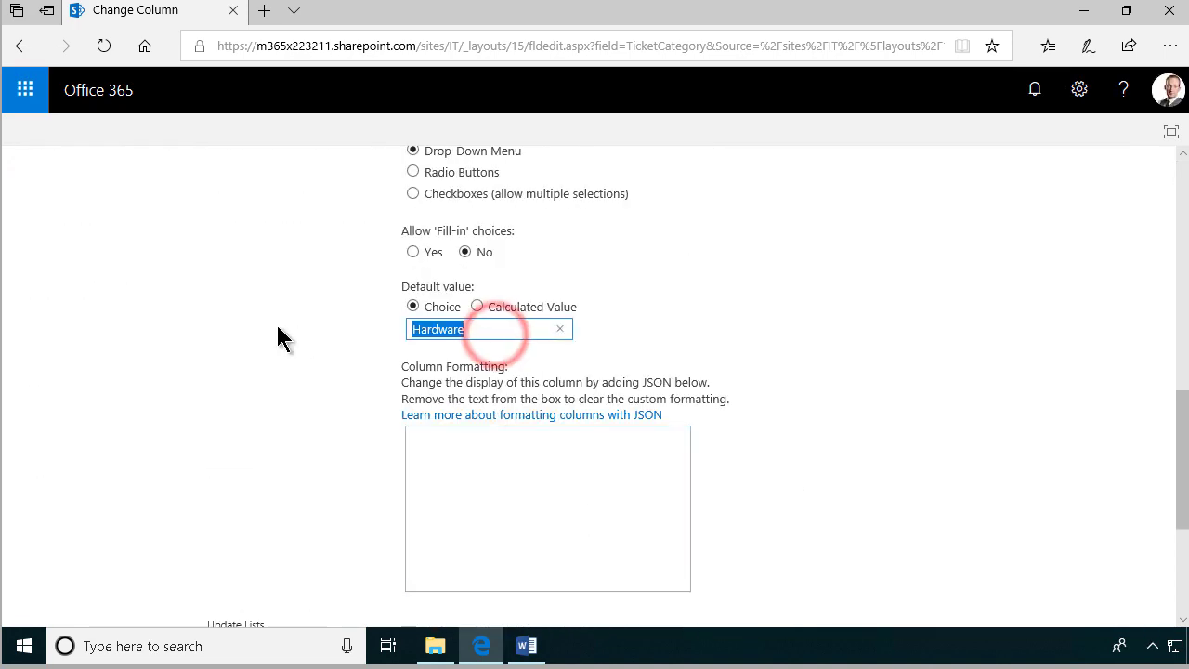
{"action": "key", "text": "Delete"}
Rename the column to 'Ticket Category' and save, updating all lists that use it
{"action": "scroll", "coordinate": [1018, 380], "scroll_direction": "up", "scroll_amount": 2}
{"action": "scroll", "coordinate": [1014, 368], "scroll_direction": "up", "scroll_amount": 7}
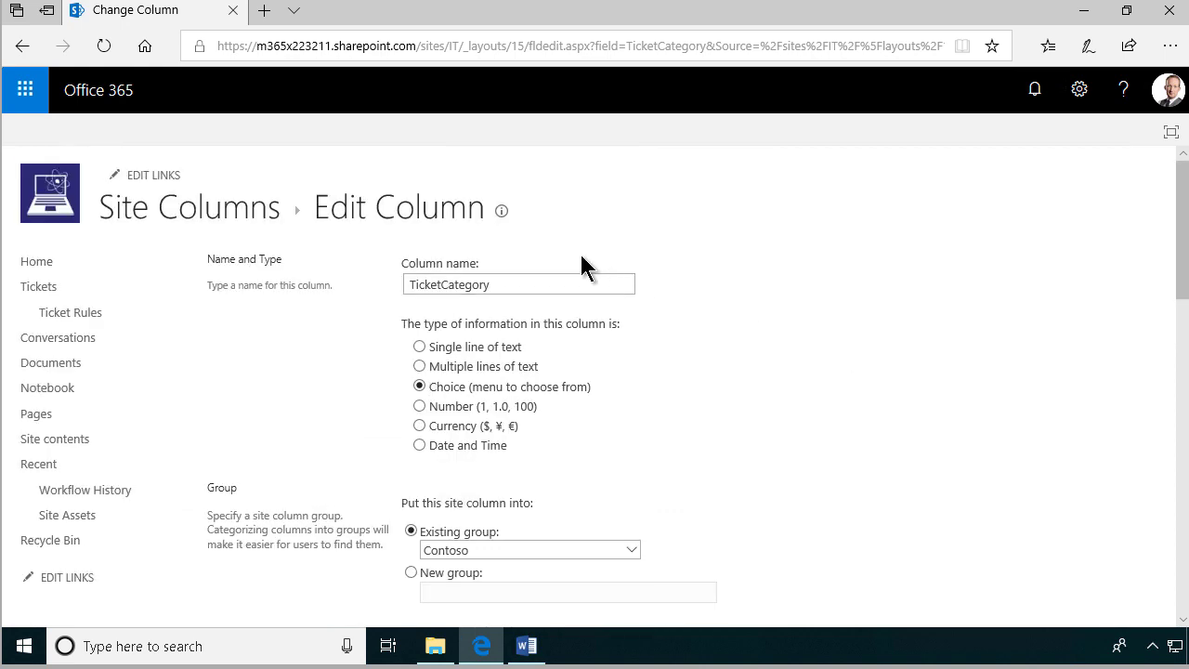
{"action": "left_click", "coordinate": [446, 284]}
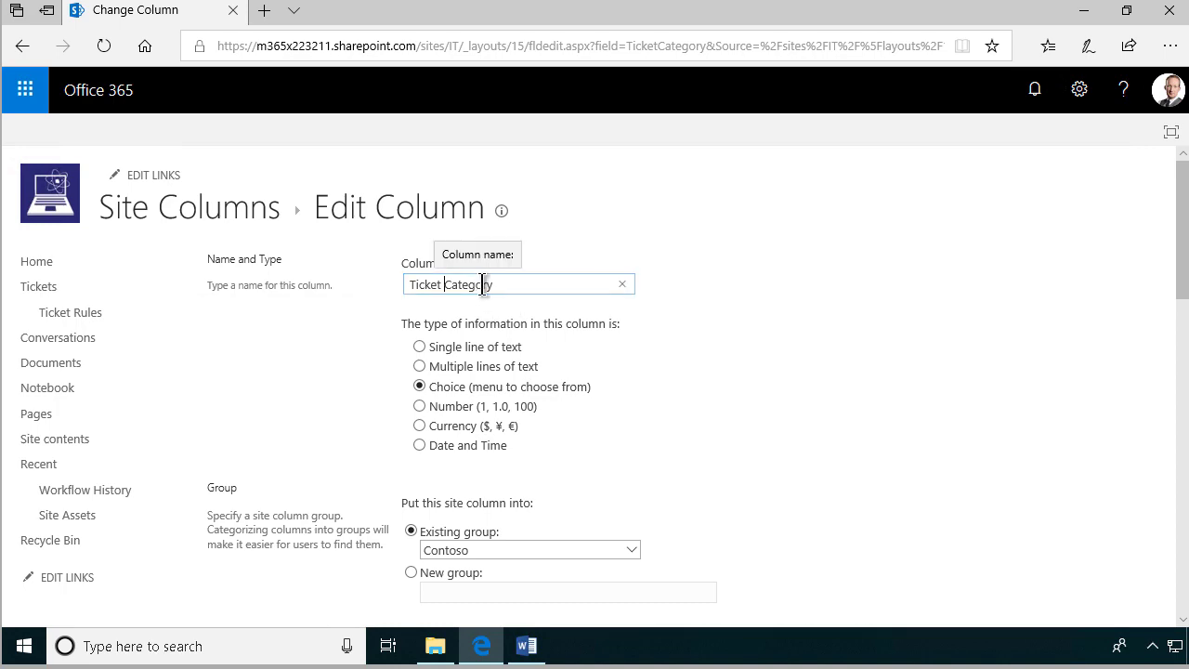
{"action": "left_click_drag", "start_coordinate": [1181, 240], "coordinate": [1180, 572]}
{"action": "left_click", "coordinate": [1028, 525]}
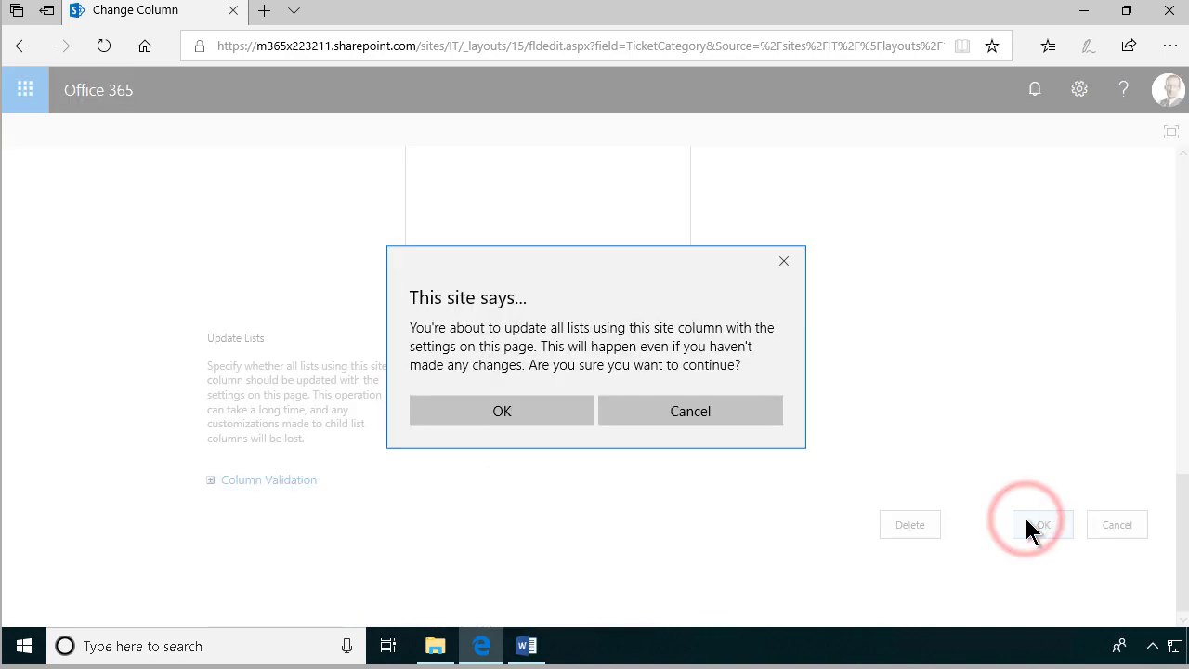
{"action": "left_click", "coordinate": [506, 411]}
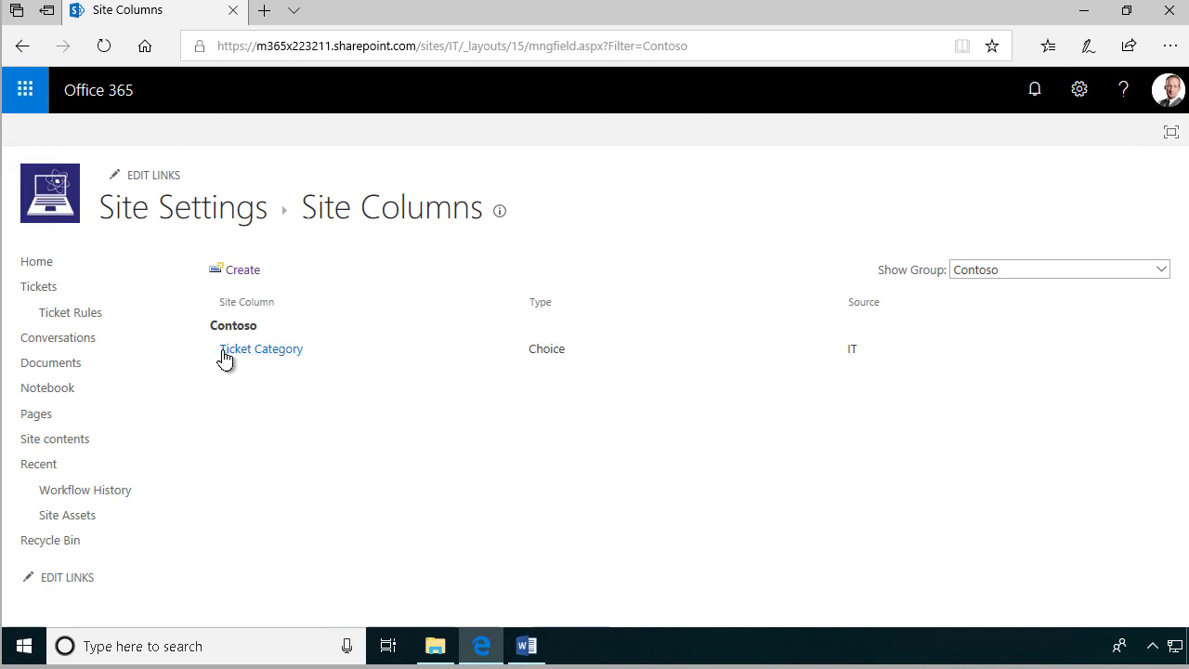
Add the Contoso group's Ticket Category site column to the Tickets list from its list settings
{"action": "left_click", "coordinate": [47, 290]}
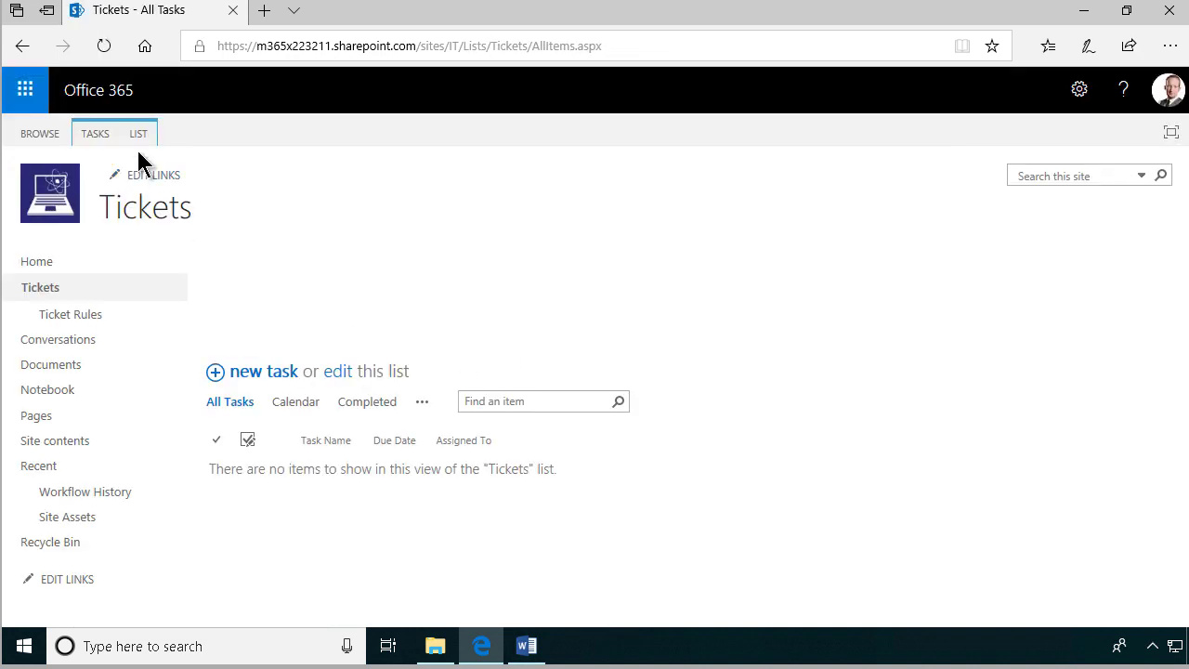
{"action": "left_click", "coordinate": [140, 133]}
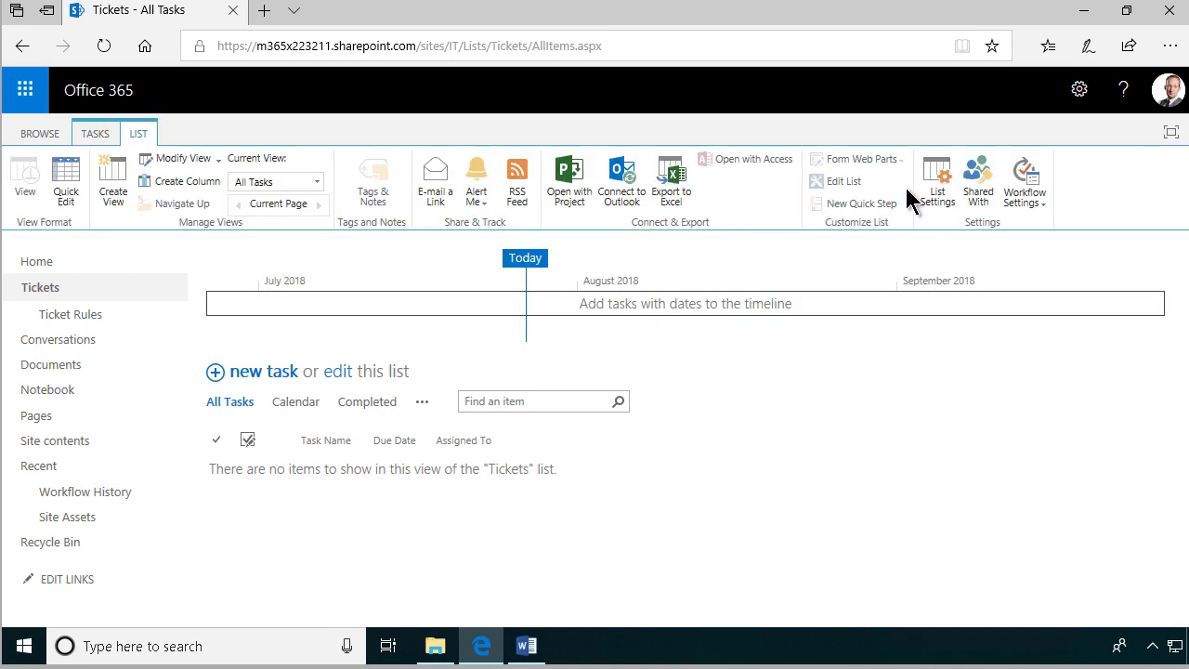
{"action": "left_click", "coordinate": [934, 181]}
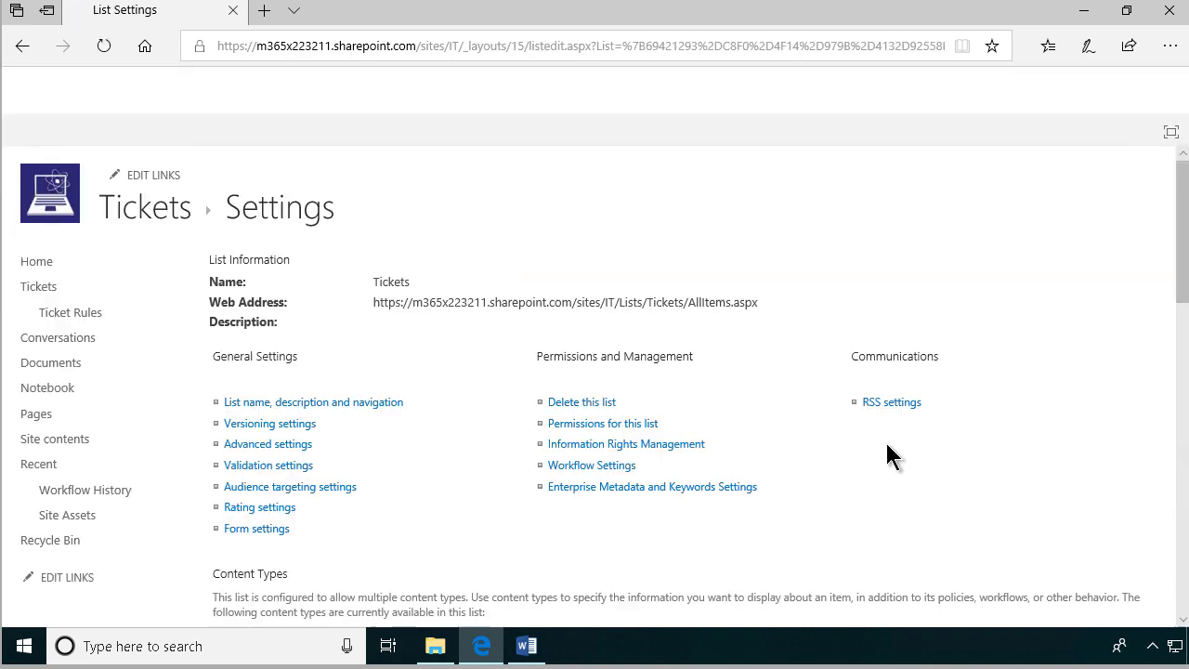
{"action": "scroll", "coordinate": [334, 500], "scroll_direction": "down", "scroll_amount": 3}
{"action": "scroll", "coordinate": [334, 502], "scroll_direction": "down", "scroll_amount": 6}
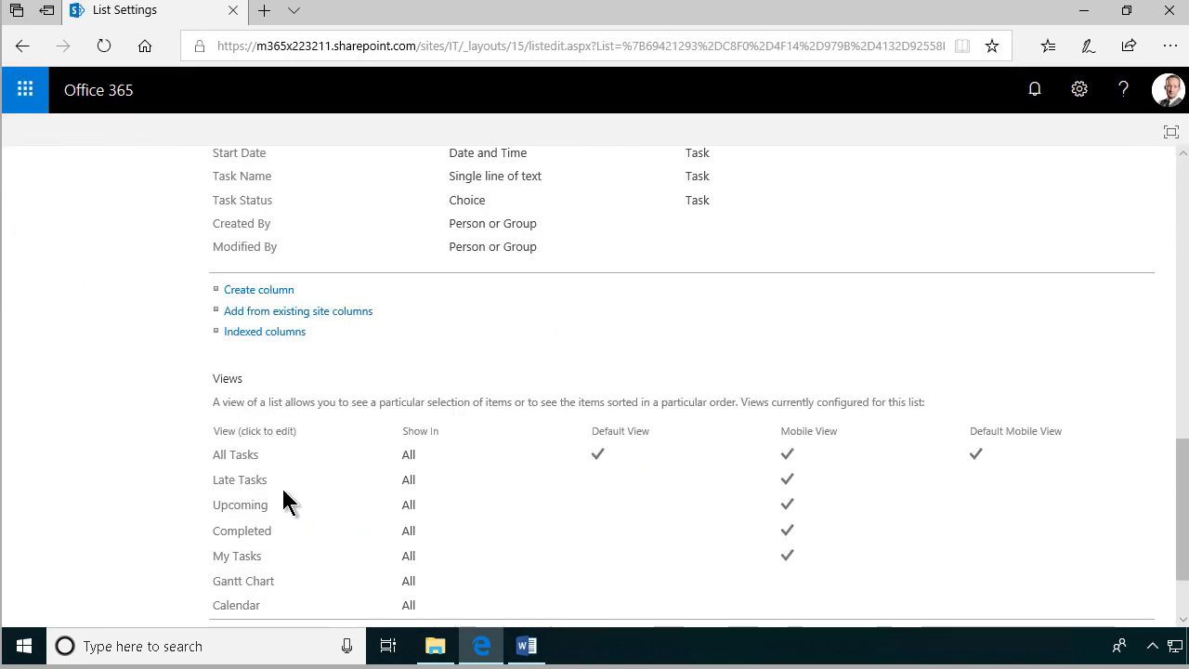
{"action": "left_click", "coordinate": [265, 312]}
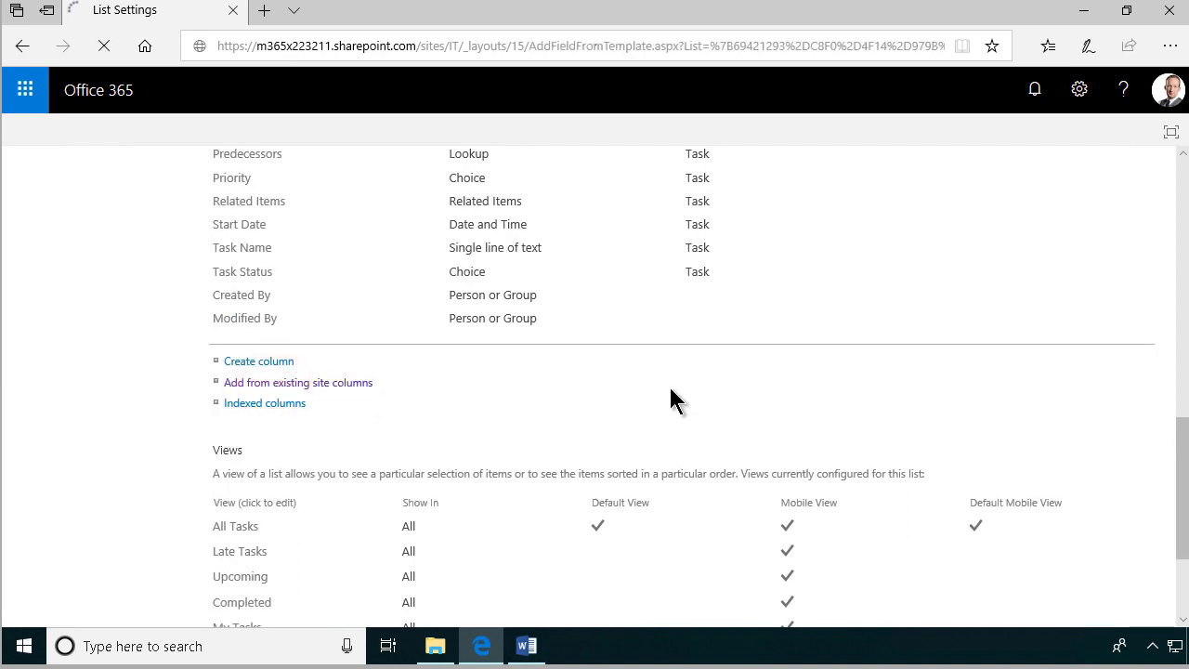
{"action": "left_click", "coordinate": [552, 297]}
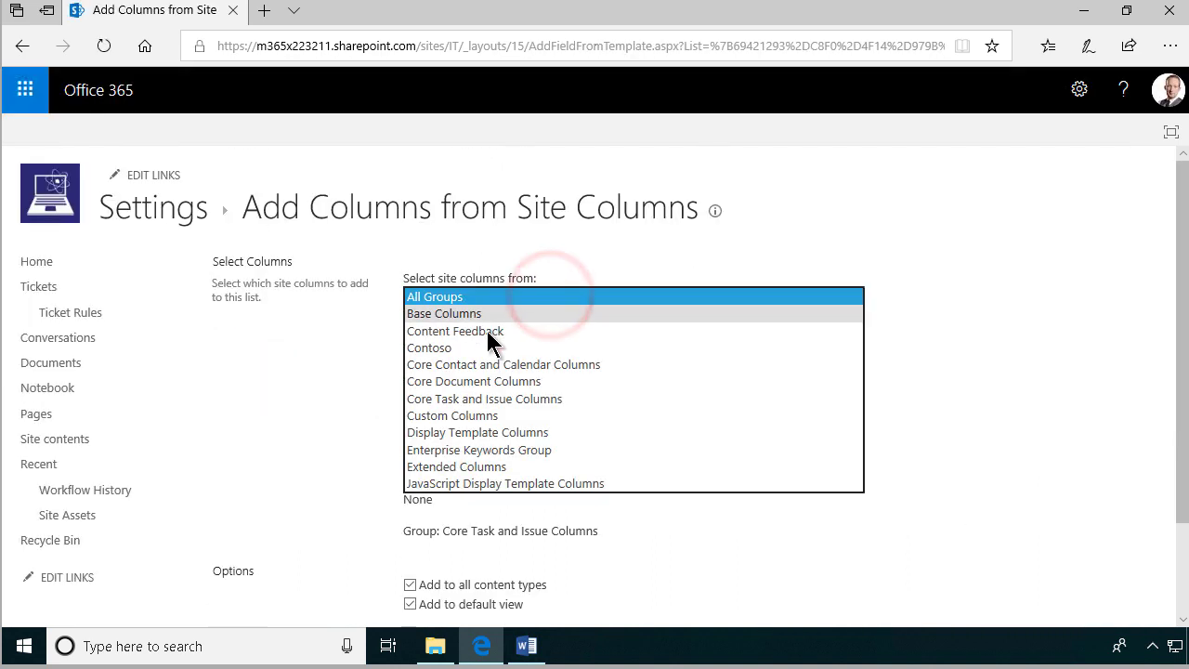
{"action": "left_click", "coordinate": [473, 345]}
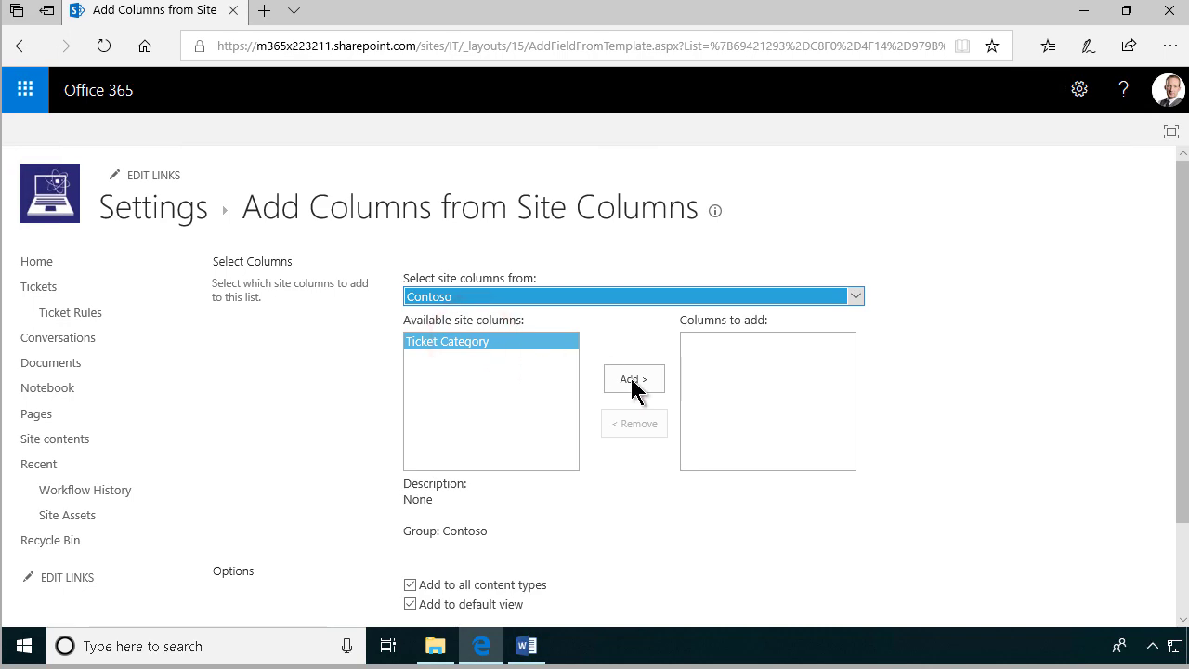
{"action": "left_click", "coordinate": [633, 380]}
{"action": "scroll", "coordinate": [992, 462], "scroll_direction": "down", "scroll_amount": 2}
{"action": "left_click", "coordinate": [778, 532]}
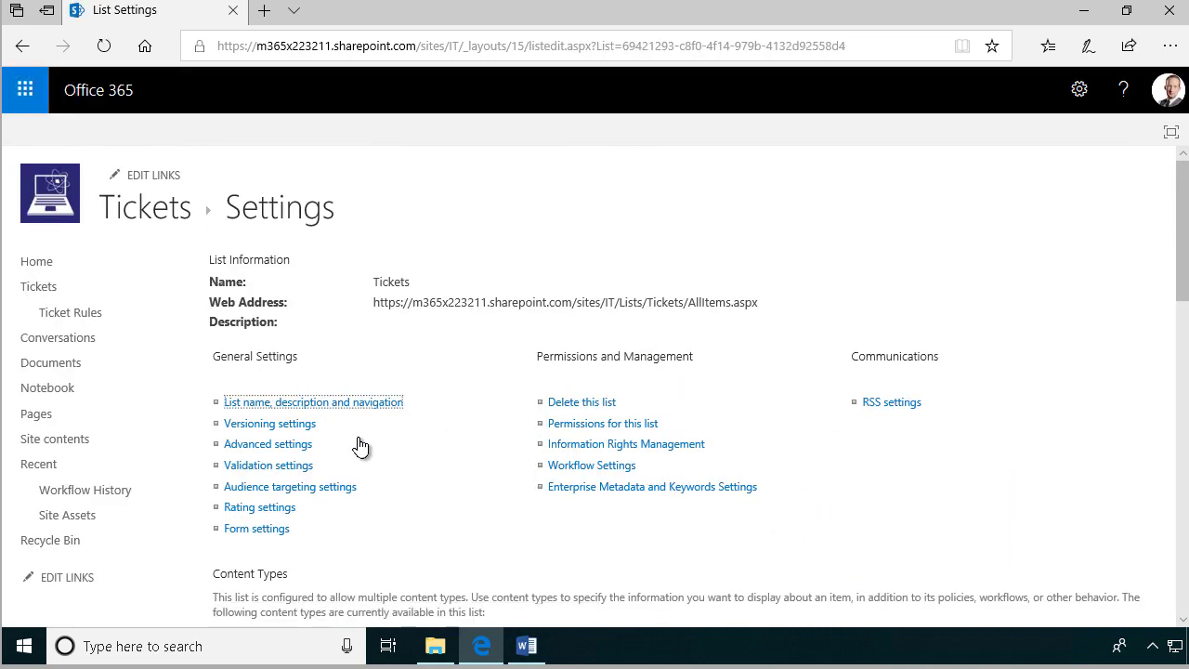
Set Ticket Category to position 2 in the Task content type's column order
{"action": "scroll", "coordinate": [360, 447], "scroll_direction": "down", "scroll_amount": 3}
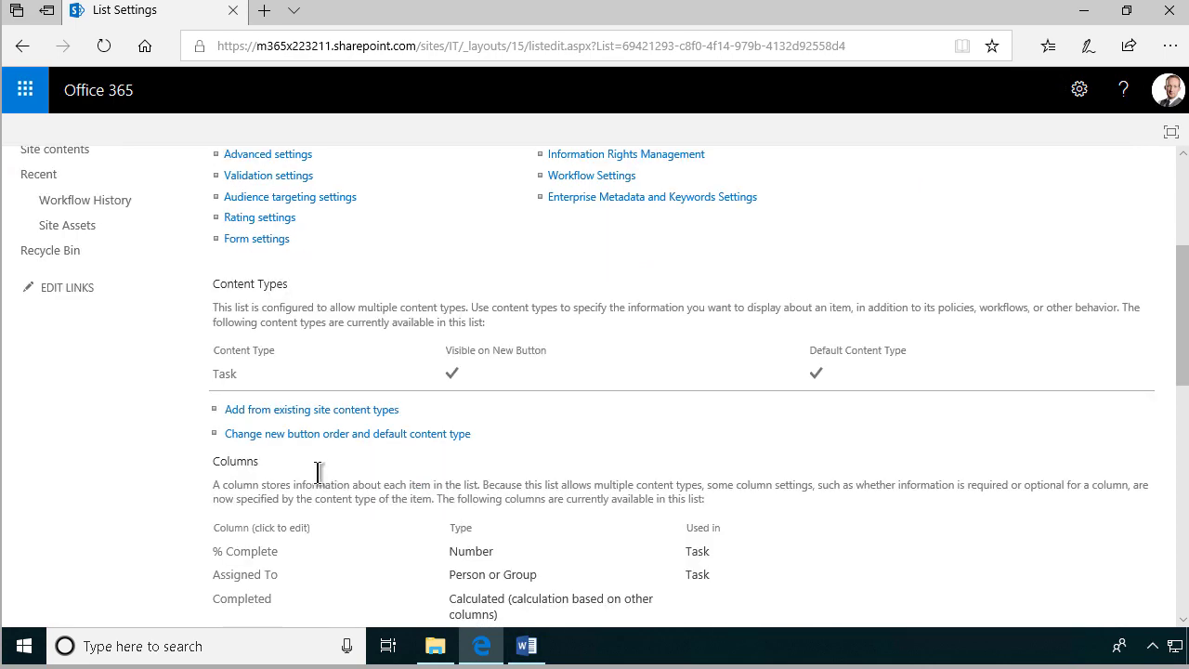
{"action": "left_click", "coordinate": [223, 375]}
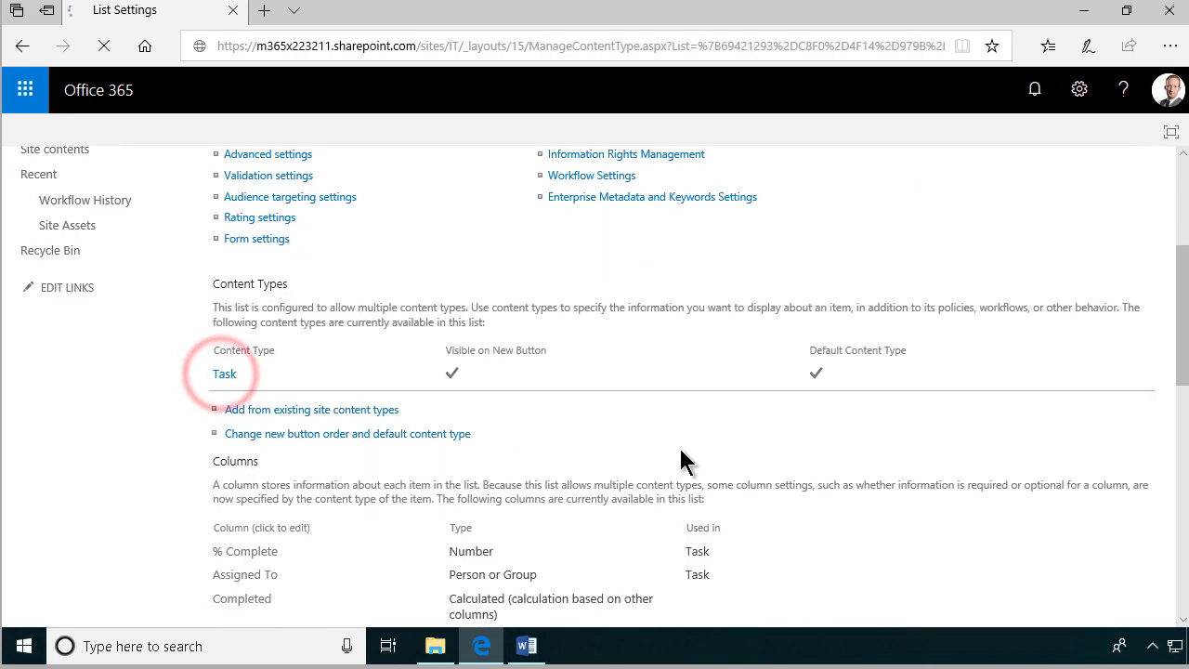
{"action": "scroll", "coordinate": [557, 453], "scroll_direction": "down", "scroll_amount": 2}
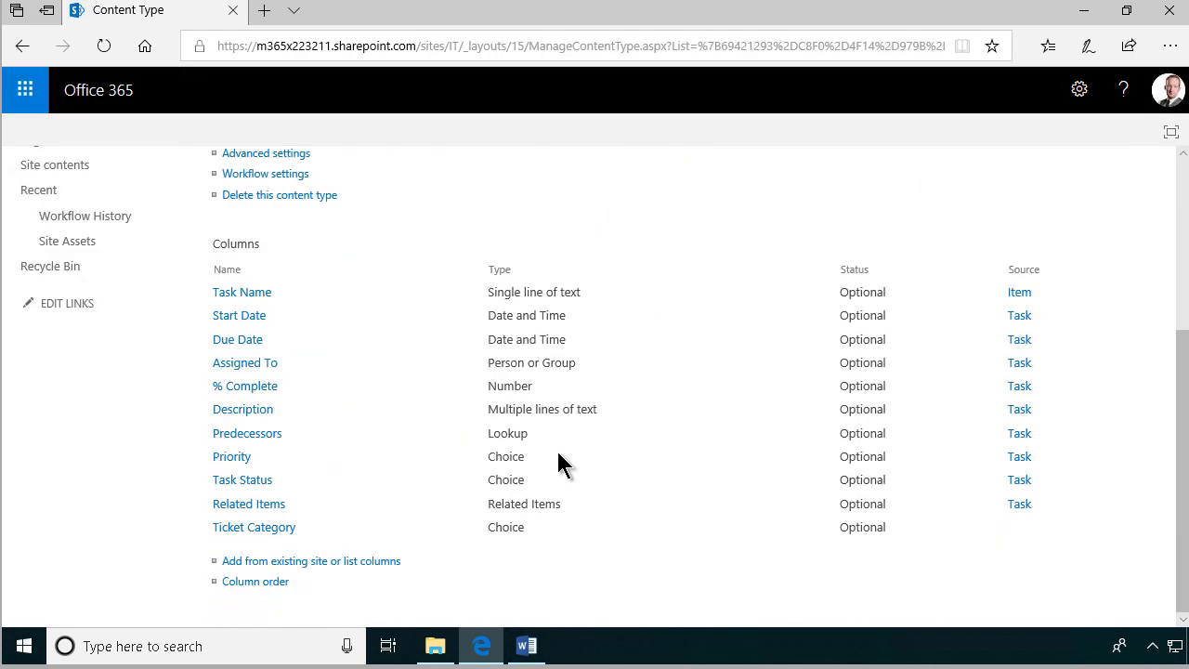
{"action": "left_click", "coordinate": [265, 582]}
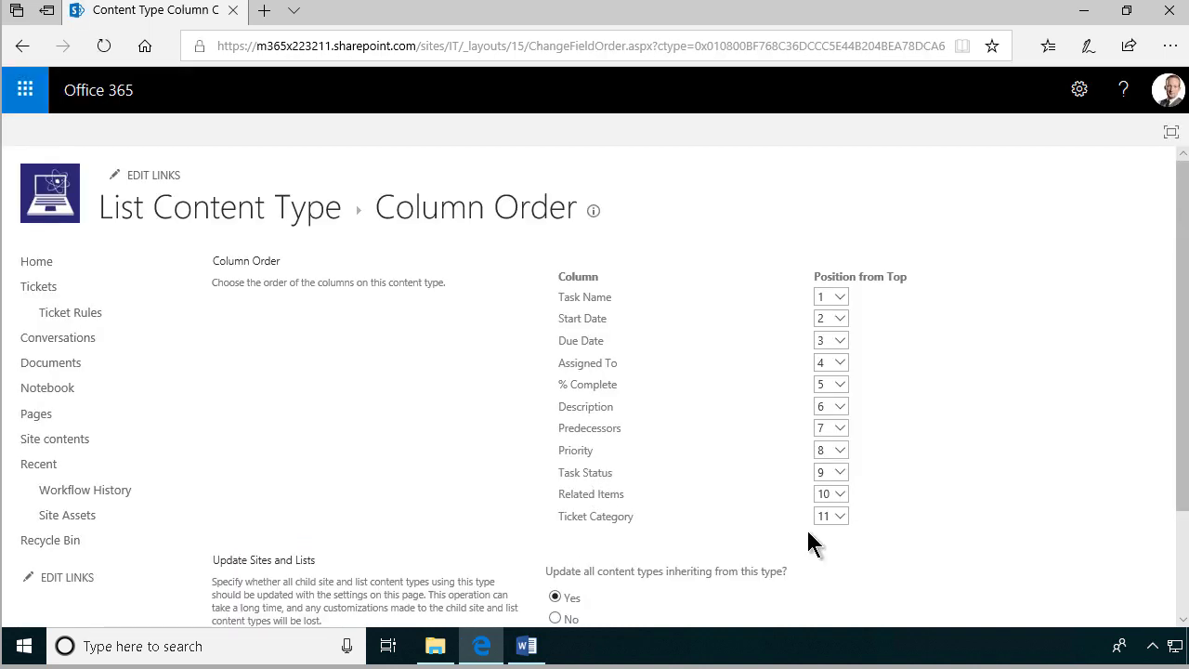
{"action": "left_click", "coordinate": [834, 516]}
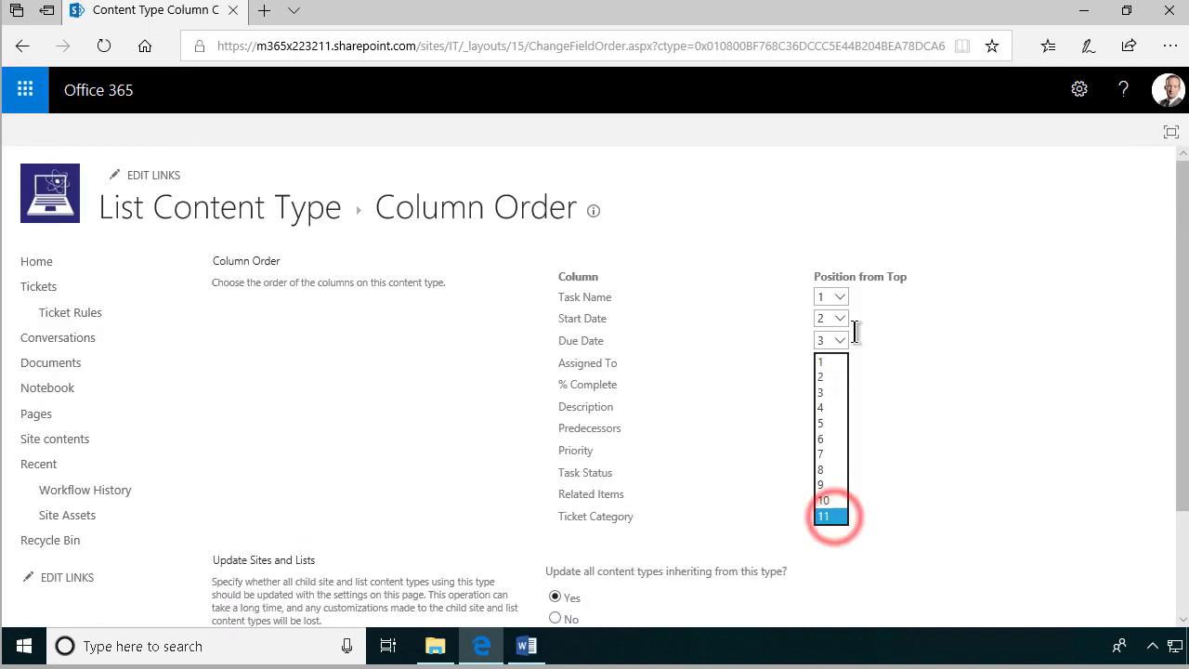
{"action": "left_click", "coordinate": [823, 379]}
{"action": "left_click_drag", "start_coordinate": [1176, 430], "coordinate": [1176, 548]}
{"action": "left_click", "coordinate": [1026, 531]}
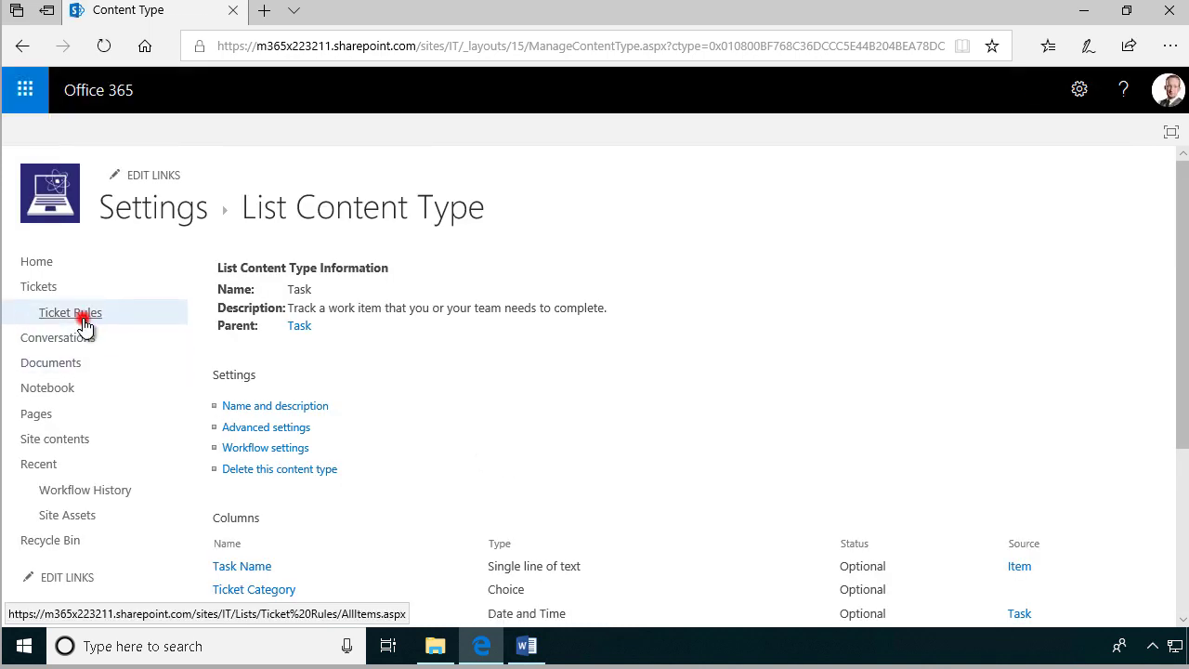
From Ticket Rules list settings, add the Contoso group's Ticket Category site column
{"action": "left_click", "coordinate": [80, 314]}
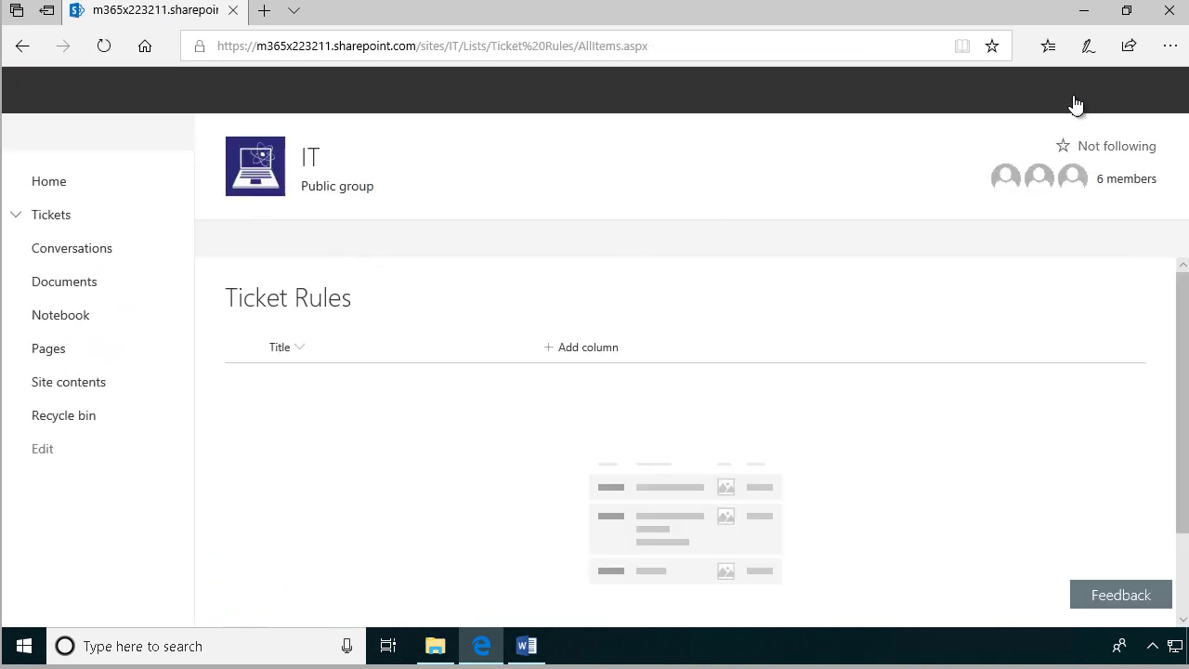
{"action": "left_click", "coordinate": [1078, 90]}
{"action": "left_click", "coordinate": [1012, 313]}
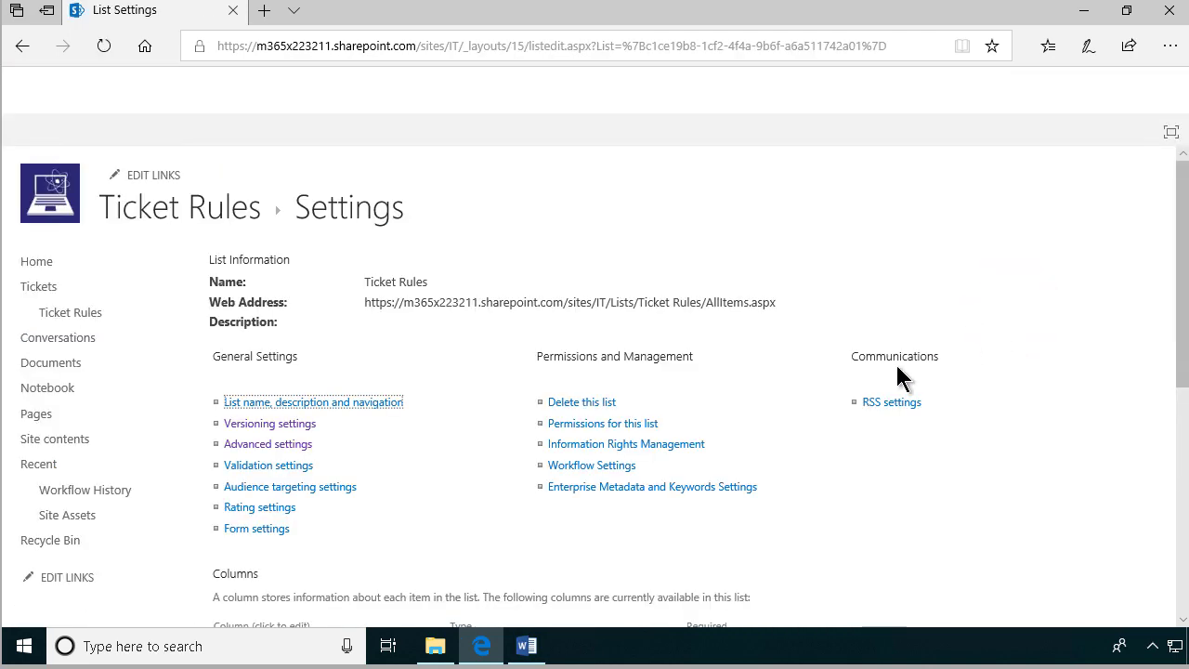
{"action": "scroll", "coordinate": [560, 508], "scroll_direction": "down", "scroll_amount": 3}
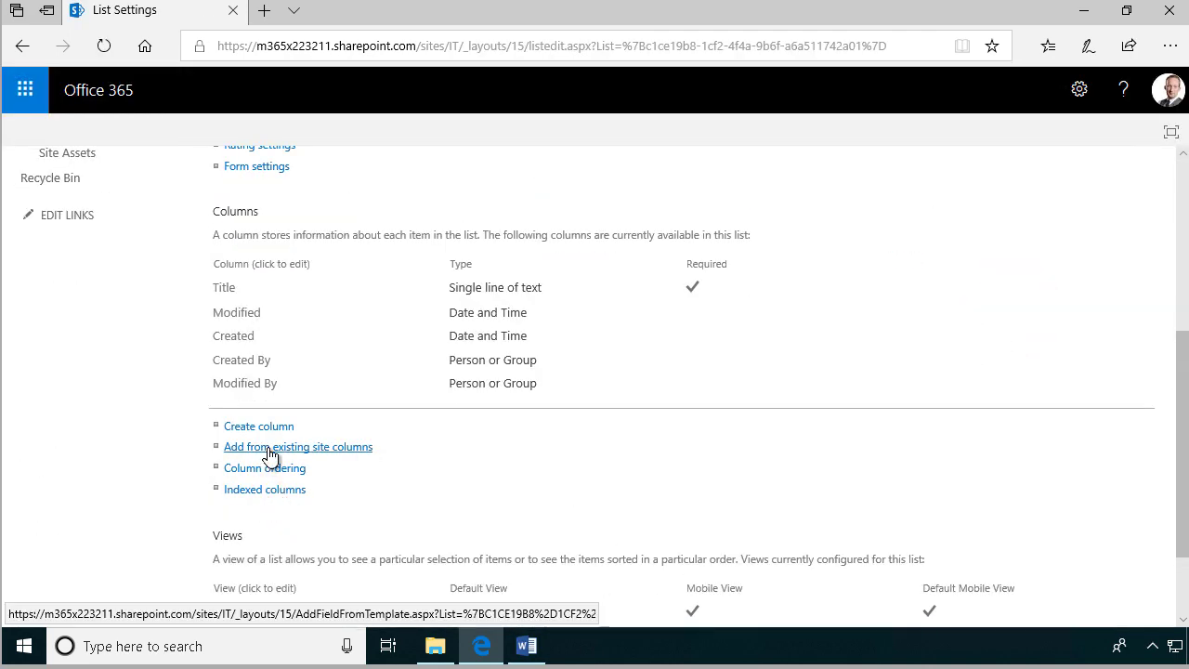
{"action": "left_click", "coordinate": [267, 447]}
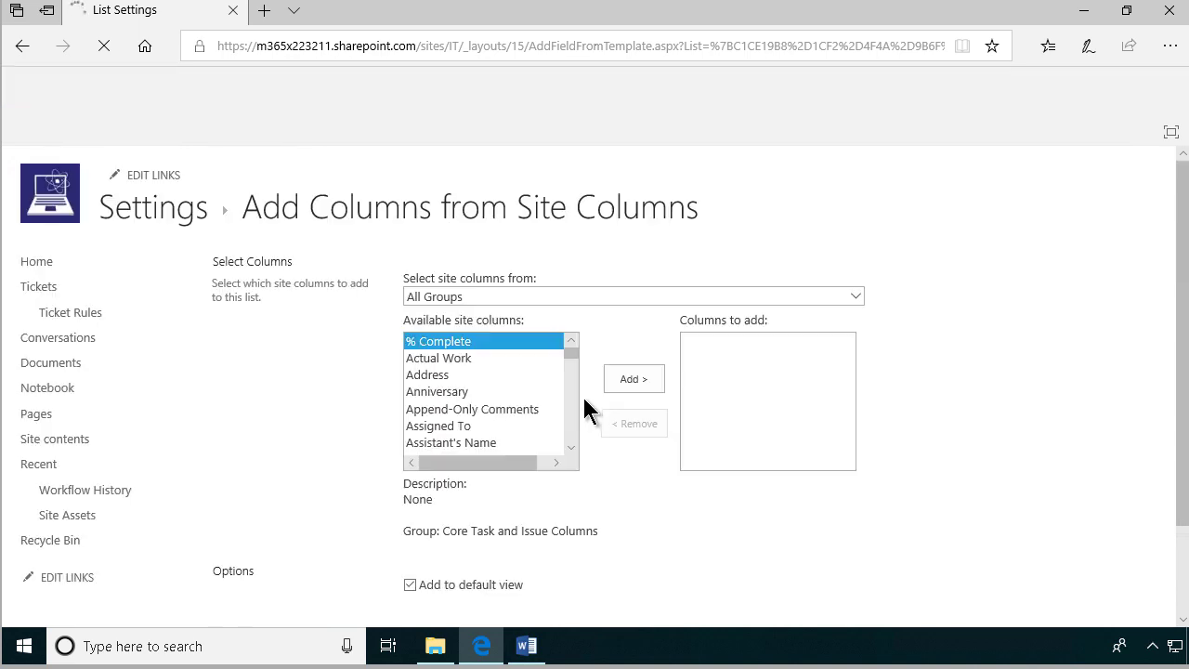
{"action": "left_click", "coordinate": [500, 296]}
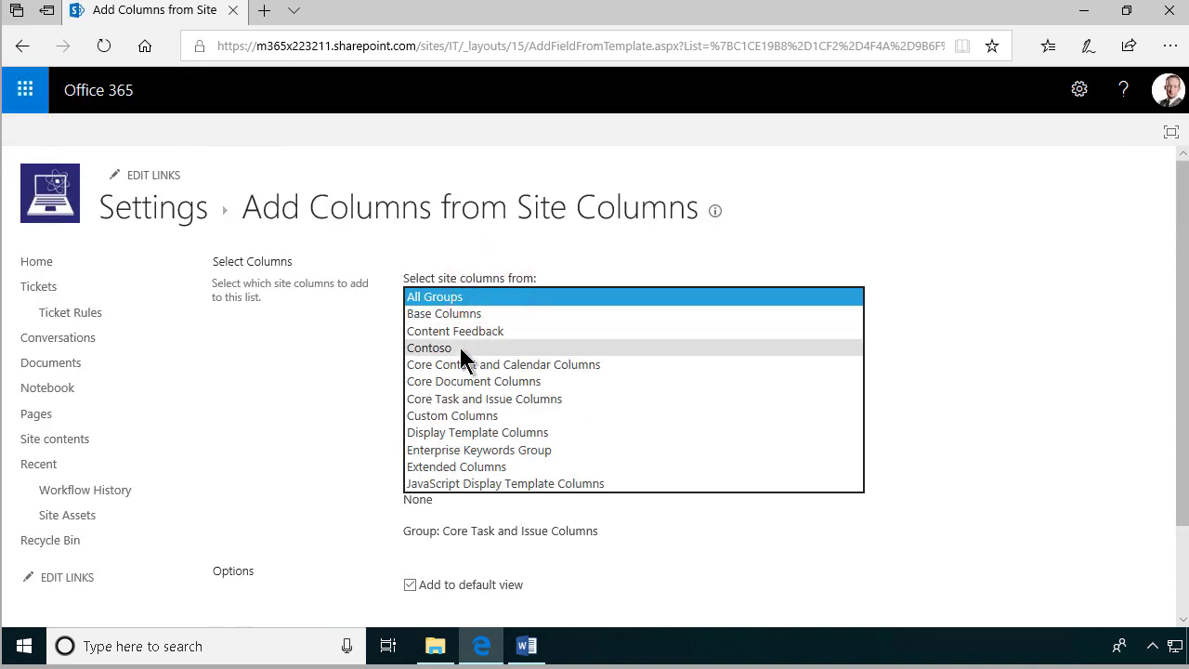
{"action": "left_click", "coordinate": [460, 346]}
{"action": "left_click", "coordinate": [632, 380]}
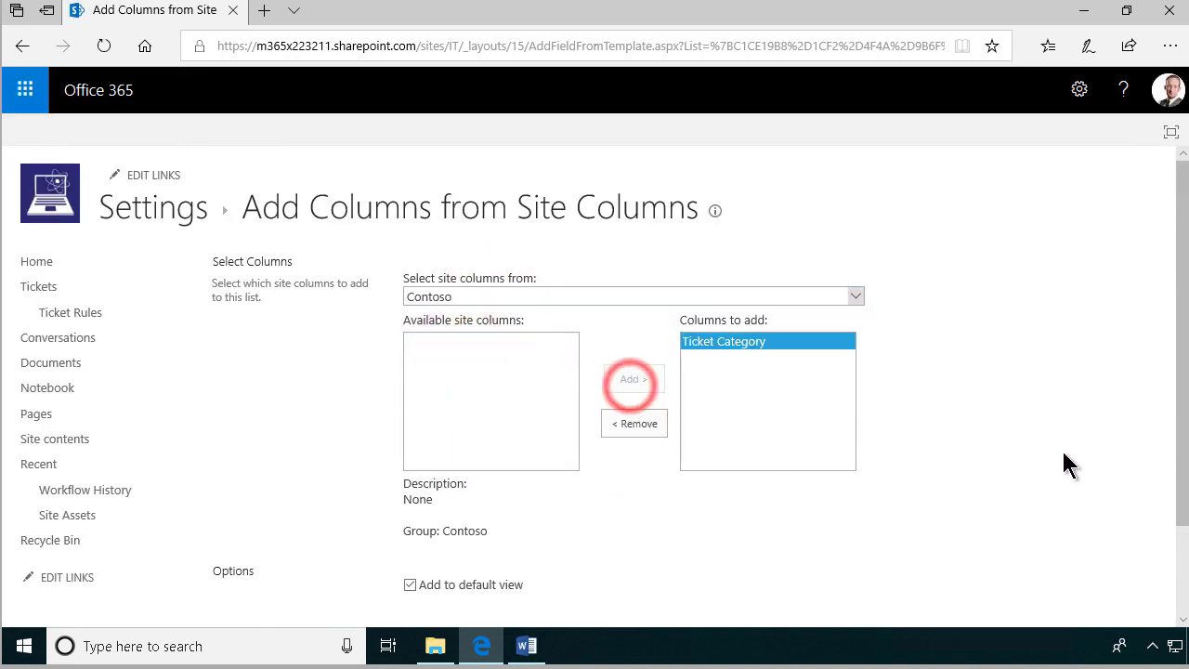
{"action": "left_click_drag", "start_coordinate": [1182, 457], "coordinate": [1179, 544]}
{"action": "left_click", "coordinate": [770, 540]}
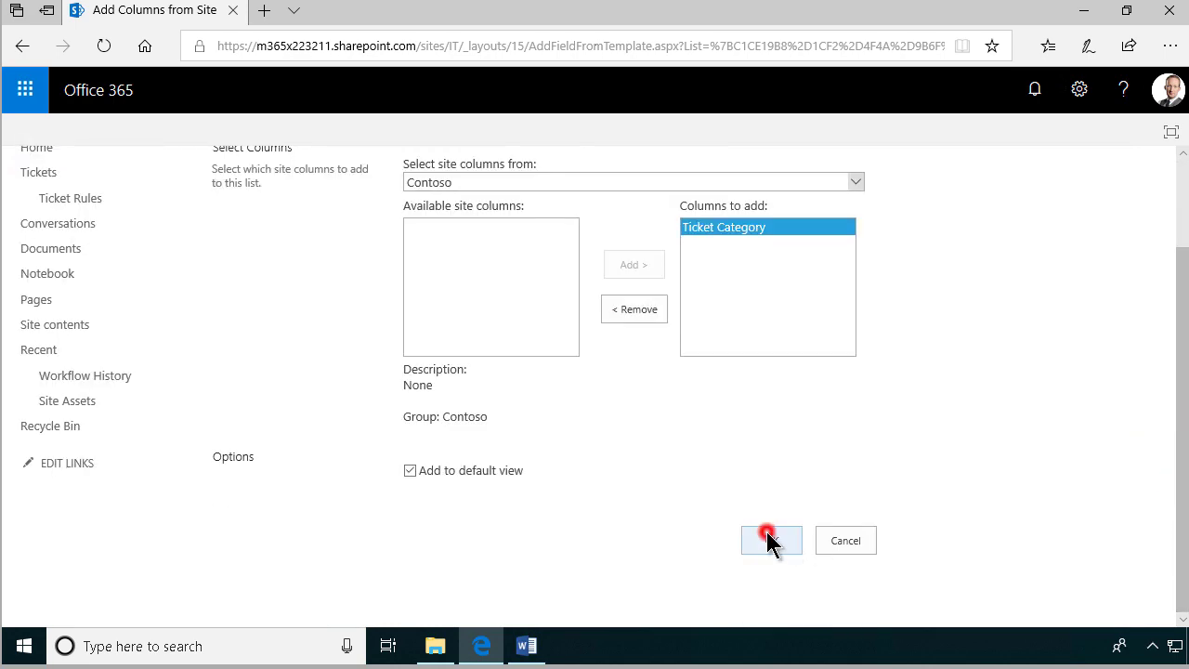
{"action": "scroll", "coordinate": [548, 497], "scroll_direction": "down", "scroll_amount": 3}
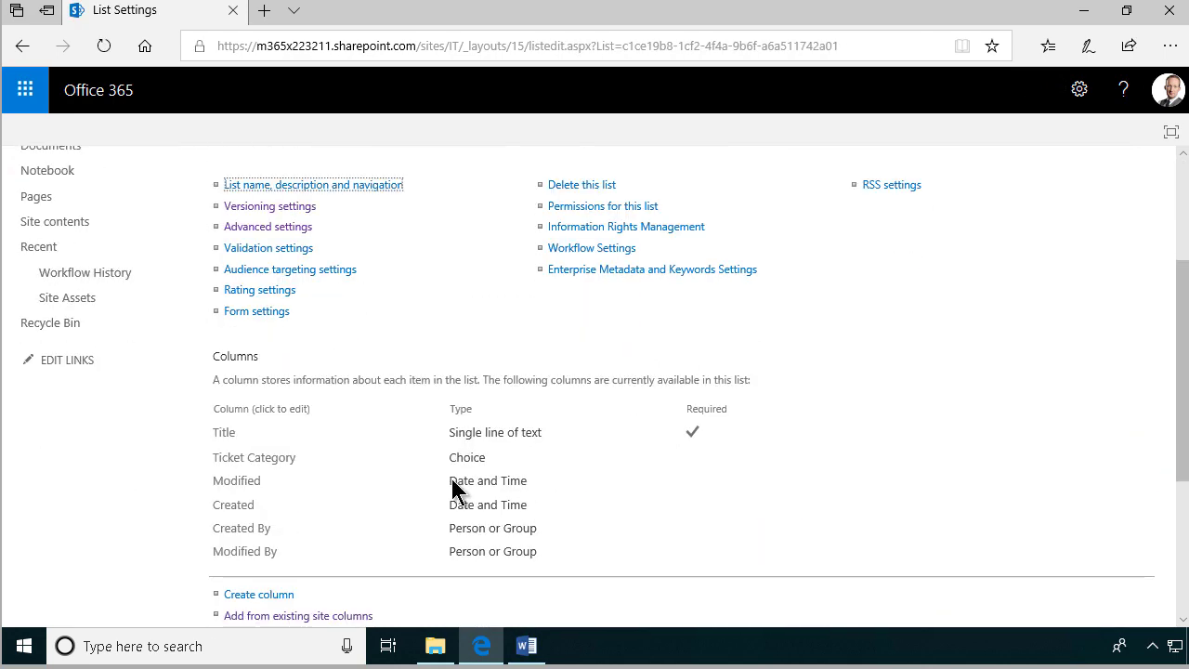
Rename the Title column to 'Comment' and set Require information to No
{"action": "left_click", "coordinate": [224, 433]}
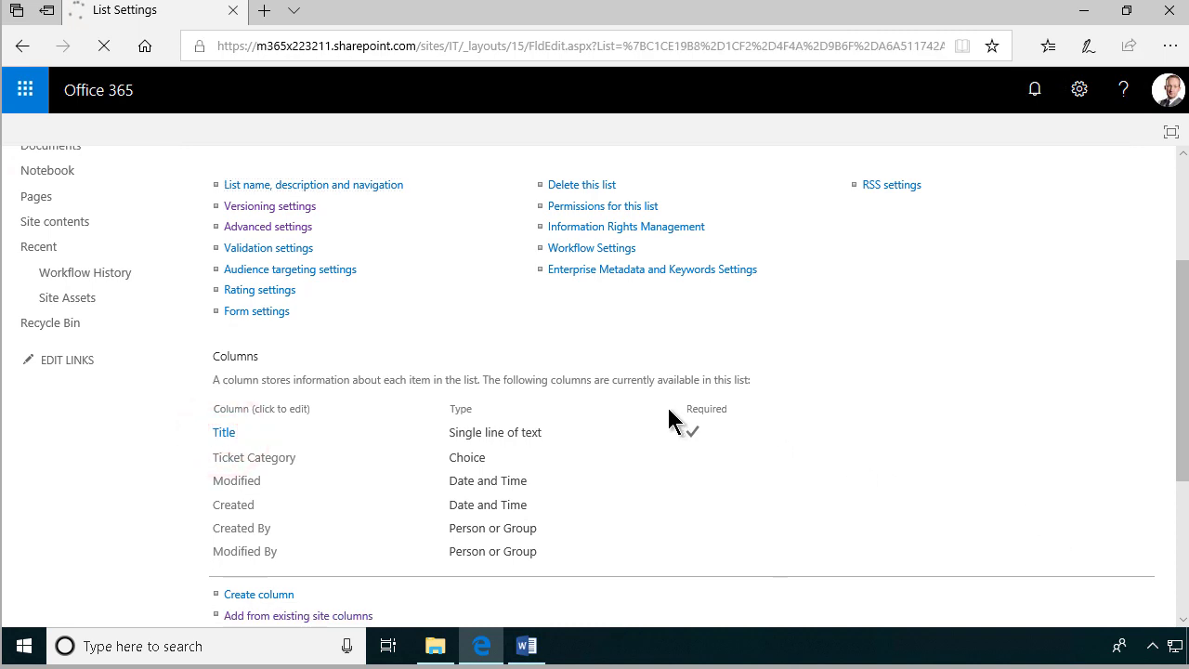
{"action": "type", "text": "Comment"}
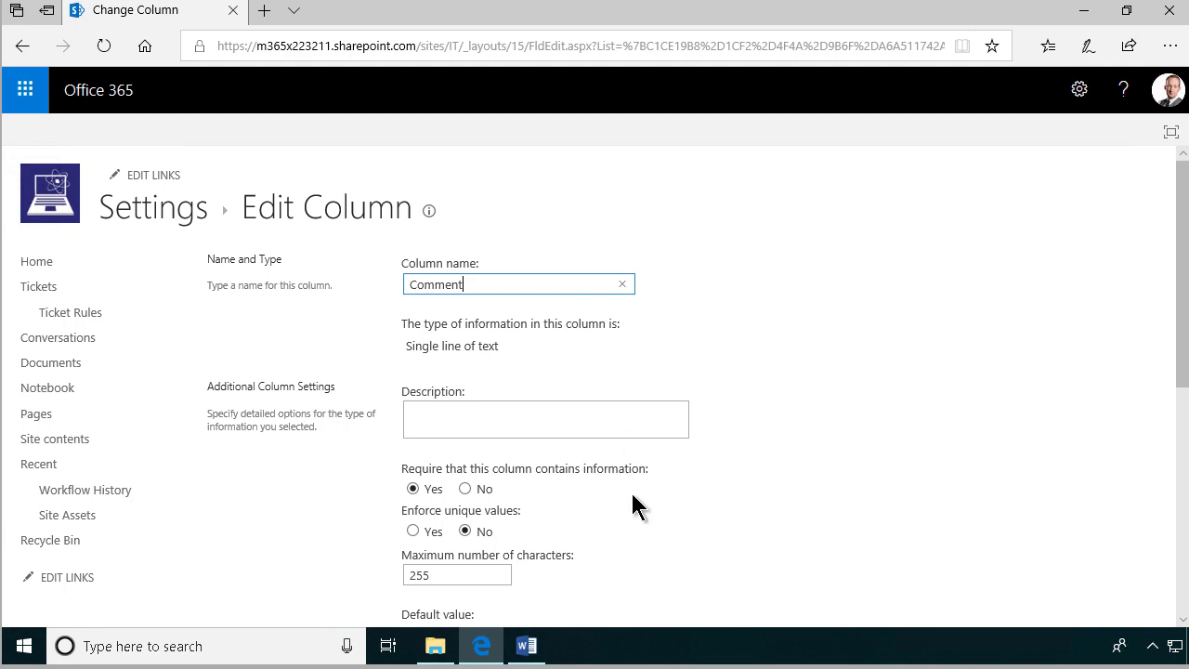
{"action": "scroll", "coordinate": [631, 491], "scroll_direction": "down", "scroll_amount": 1}
{"action": "left_click", "coordinate": [465, 416]}
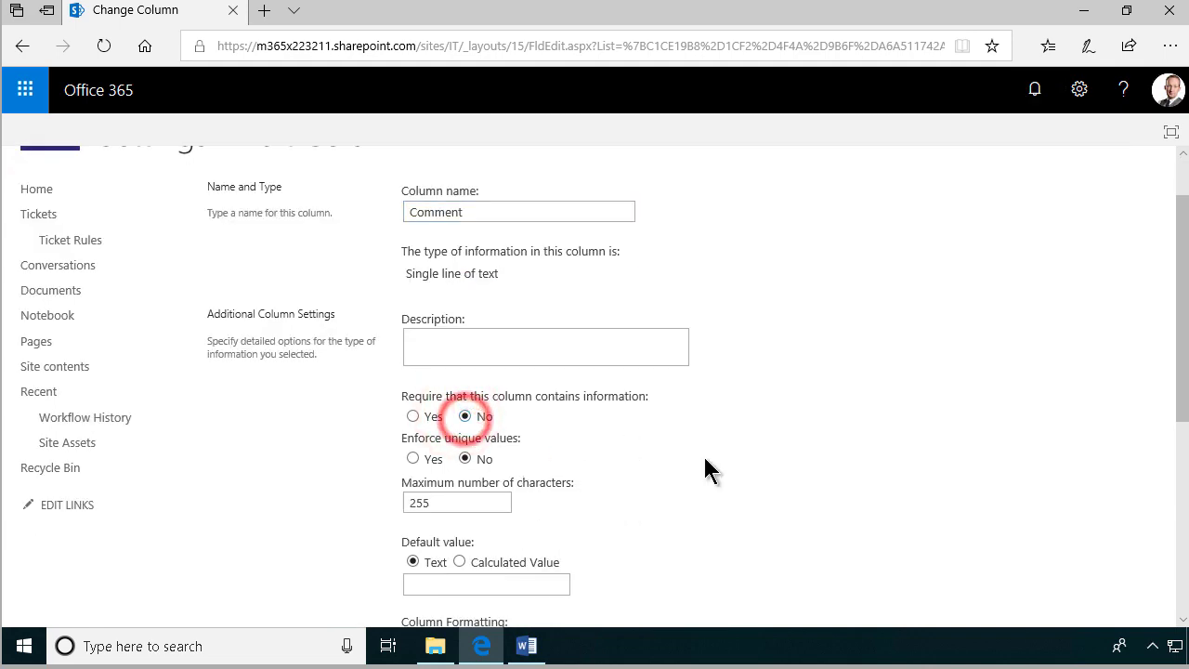
{"action": "scroll", "coordinate": [874, 493], "scroll_direction": "down", "scroll_amount": 5}
{"action": "left_click", "coordinate": [1040, 524]}
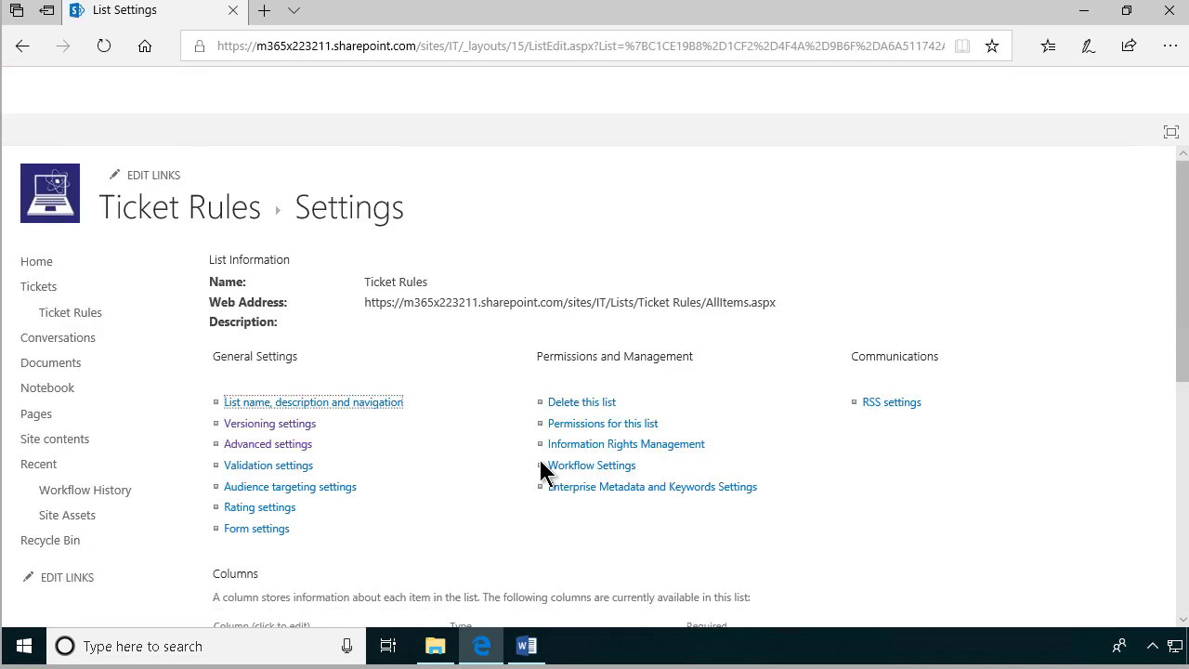
Create a Person or Group column named 'DefaultAssignee' in the Ticket Rules list
{"action": "scroll", "coordinate": [540, 471], "scroll_direction": "down", "scroll_amount": 3}
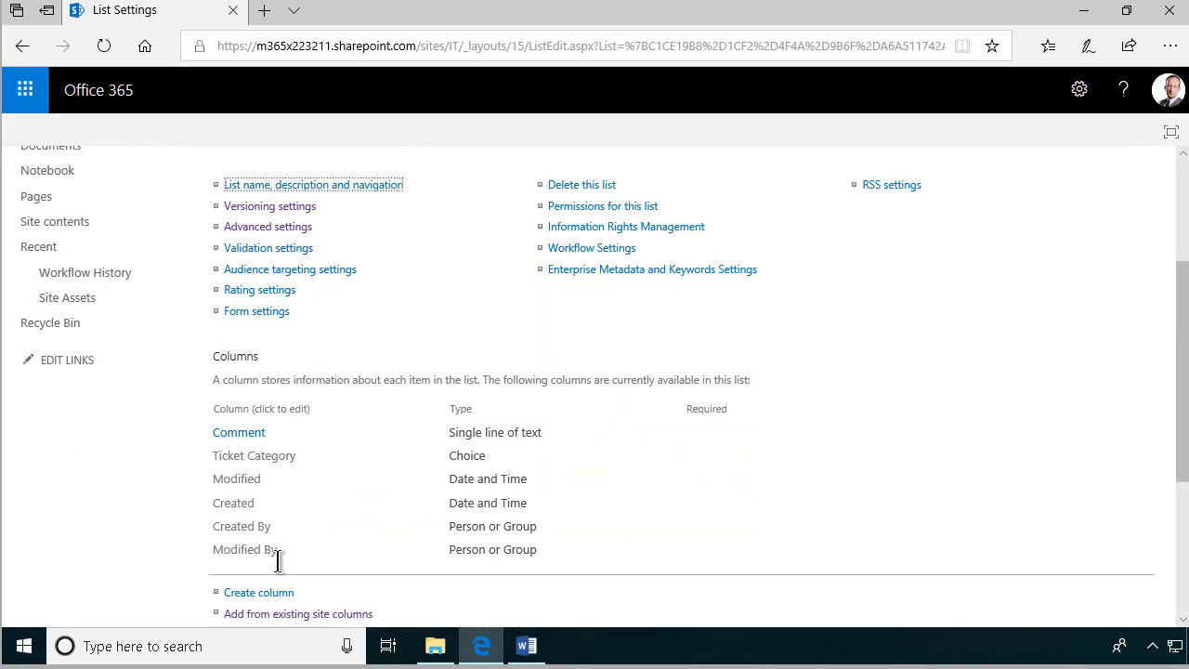
{"action": "left_click", "coordinate": [270, 593]}
{"action": "type", "text": "DefaultAssignee"}
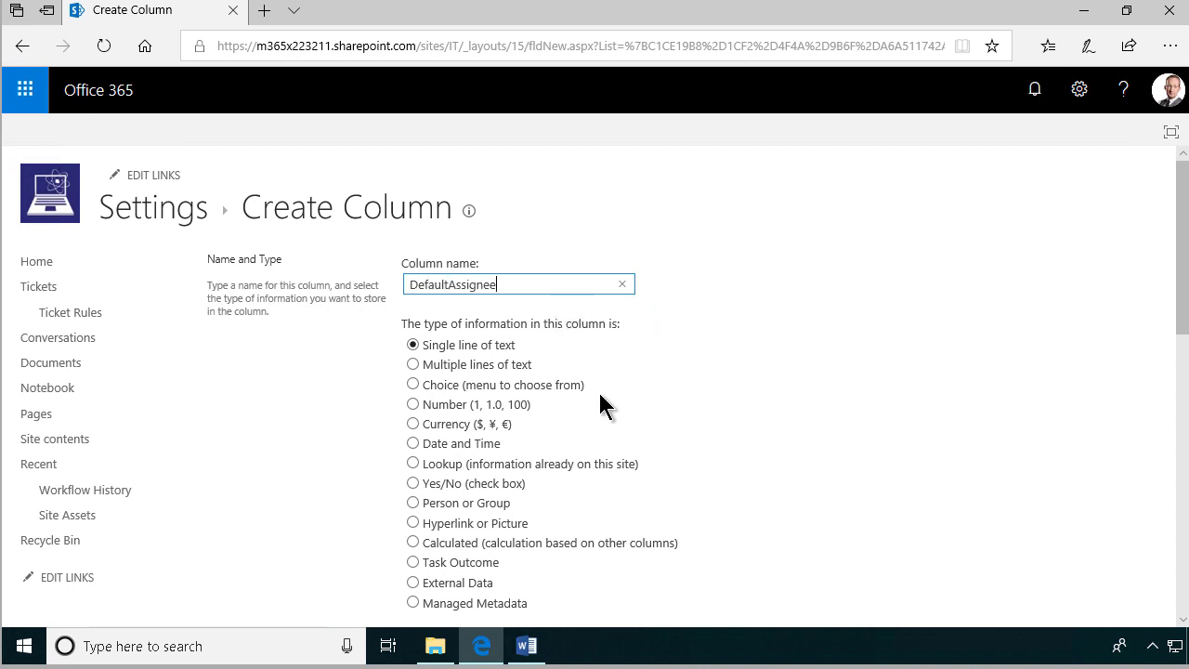
{"action": "left_click", "coordinate": [413, 503]}
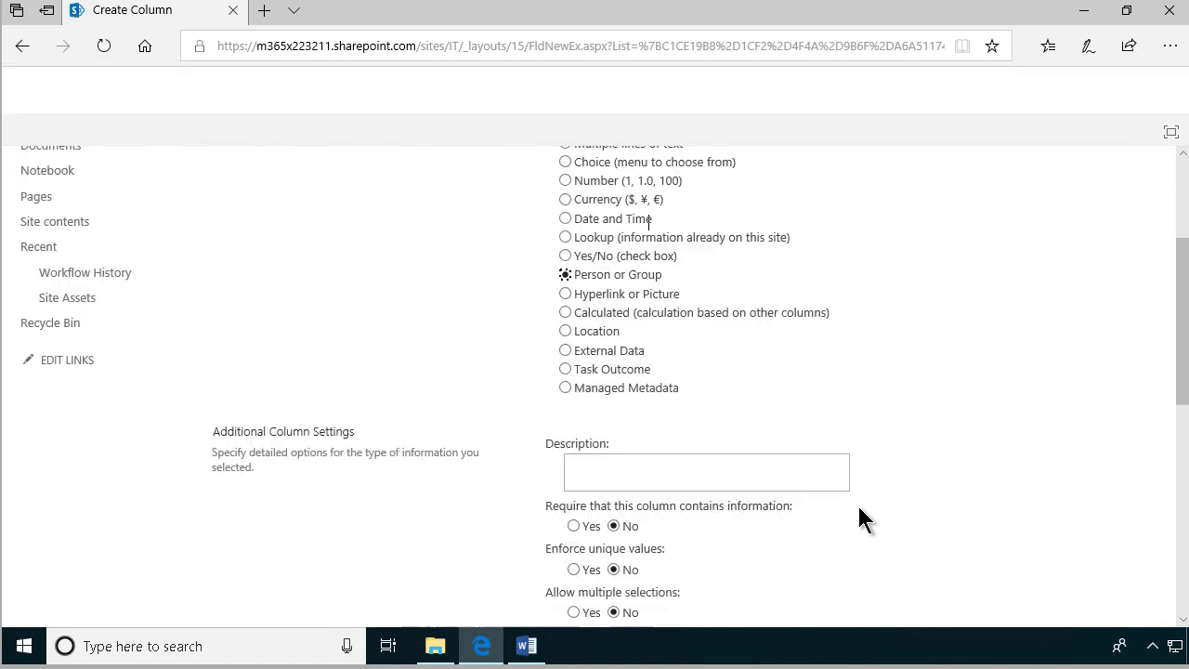
{"action": "scroll", "coordinate": [859, 509], "scroll_direction": "down", "scroll_amount": 10}
{"action": "left_click", "coordinate": [1043, 543]}
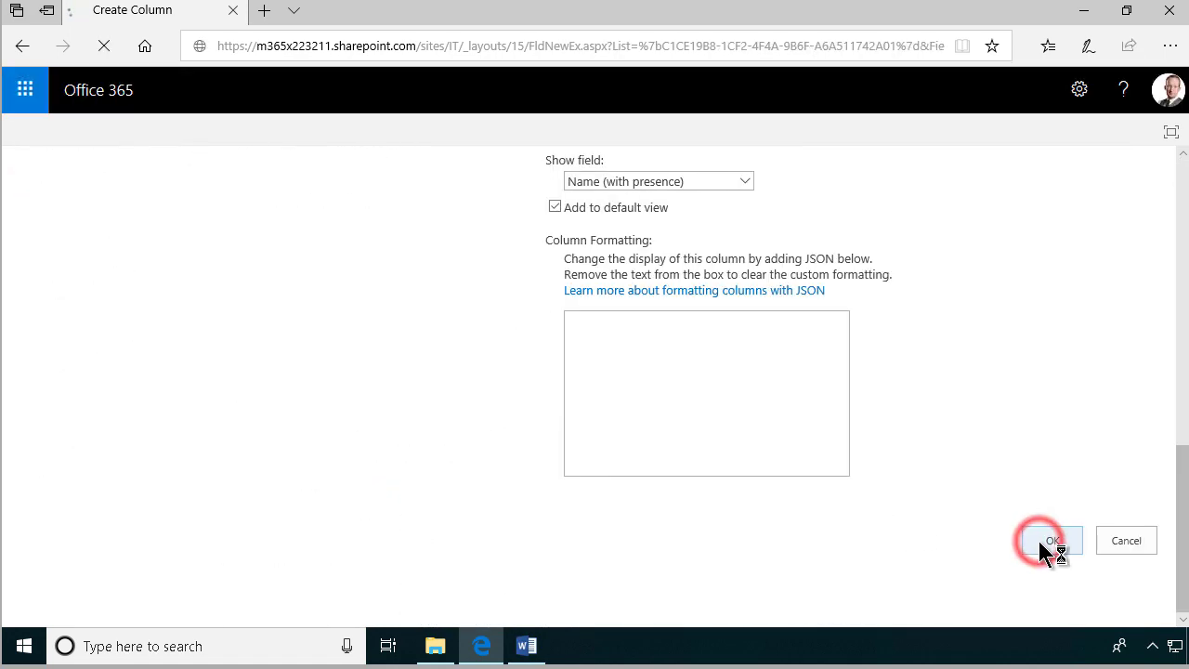
{"action": "scroll", "coordinate": [524, 479], "scroll_direction": "down", "scroll_amount": 3}
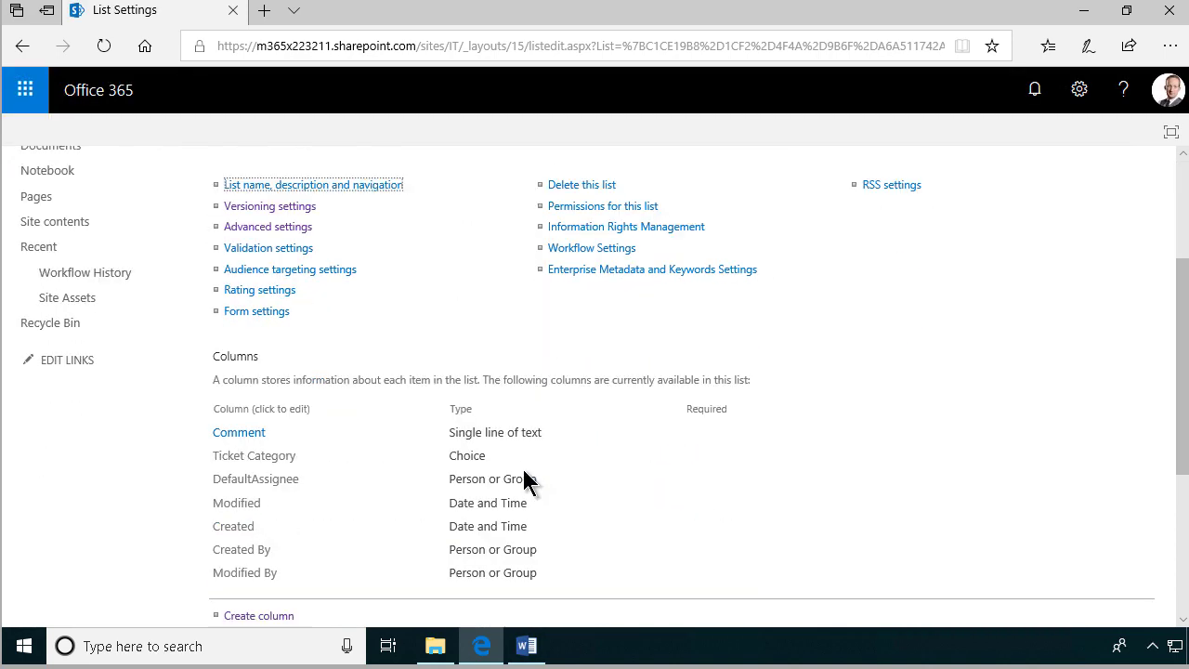
Set the Ticket Rules column order to Ticket Category 1, DefaultAssignee 2, Comment 3
{"action": "scroll", "coordinate": [311, 518], "scroll_direction": "down", "scroll_amount": 2}
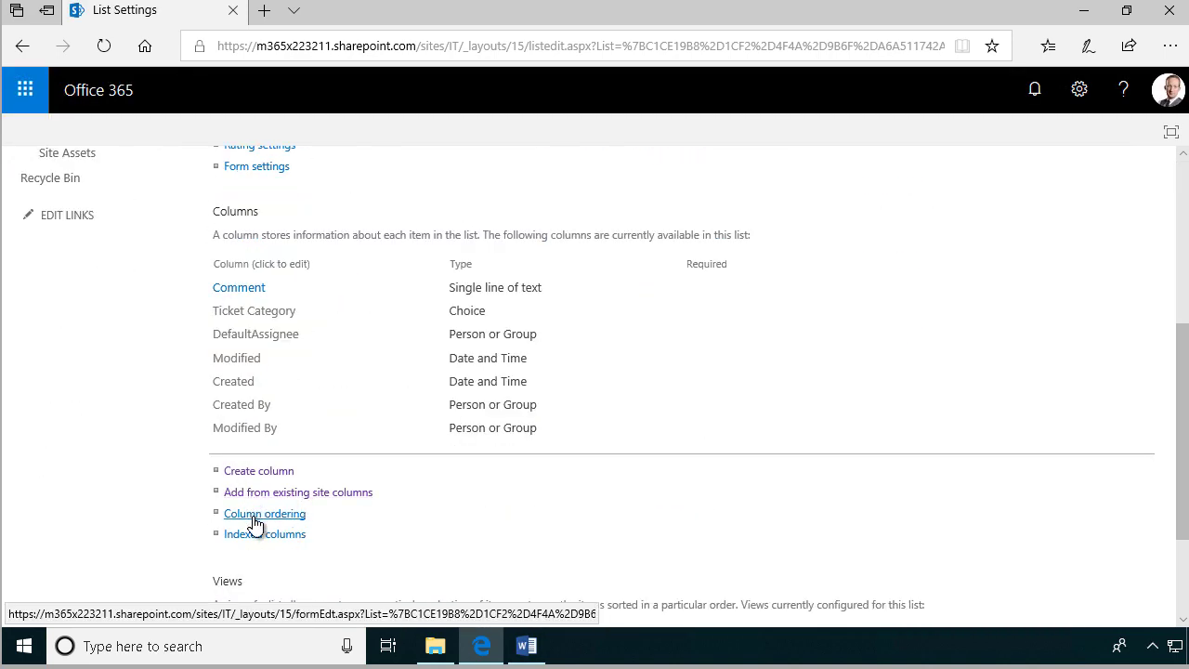
{"action": "left_click", "coordinate": [264, 514]}
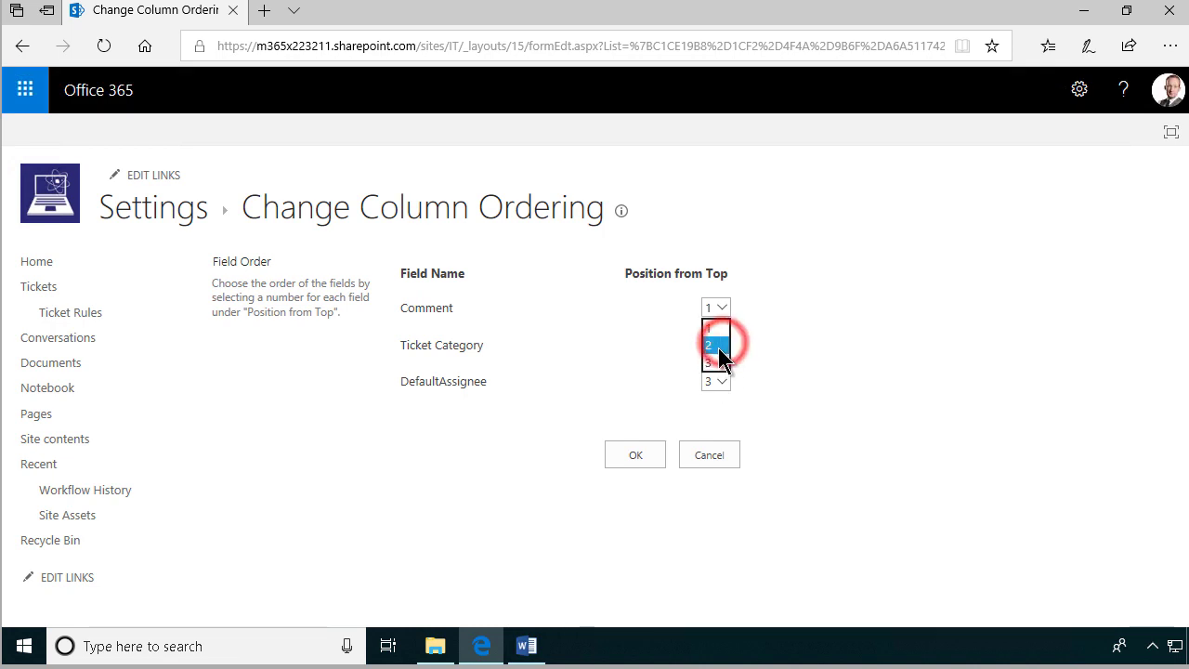
{"action": "left_click", "coordinate": [710, 328]}
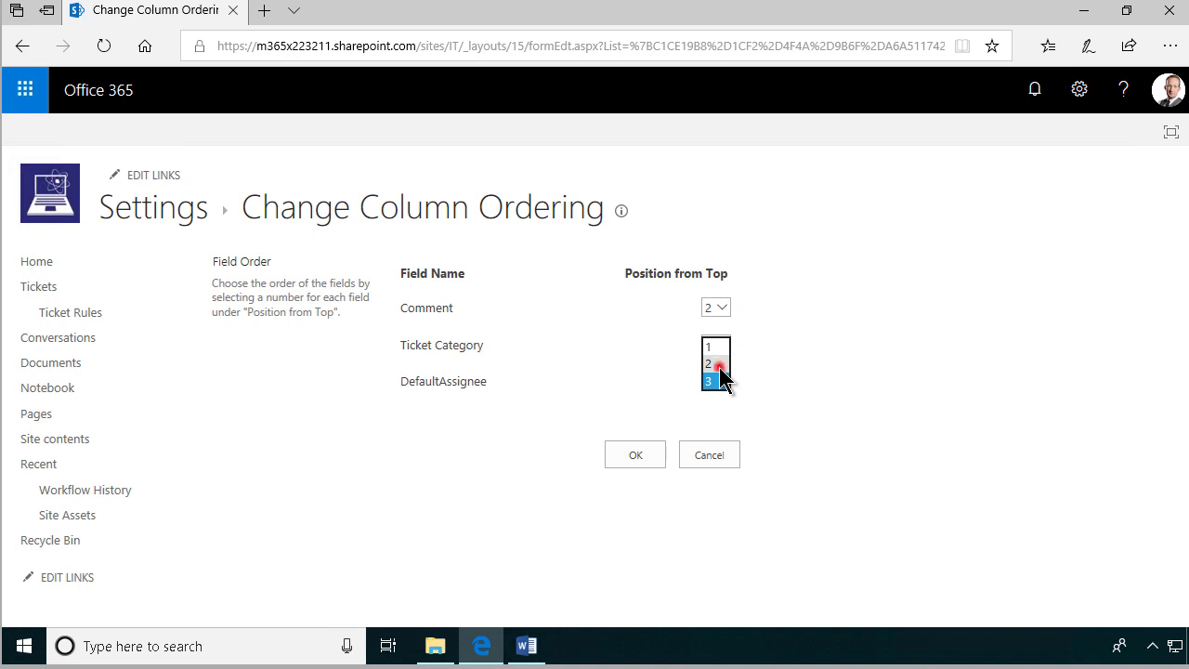
{"action": "left_click", "coordinate": [645, 450]}
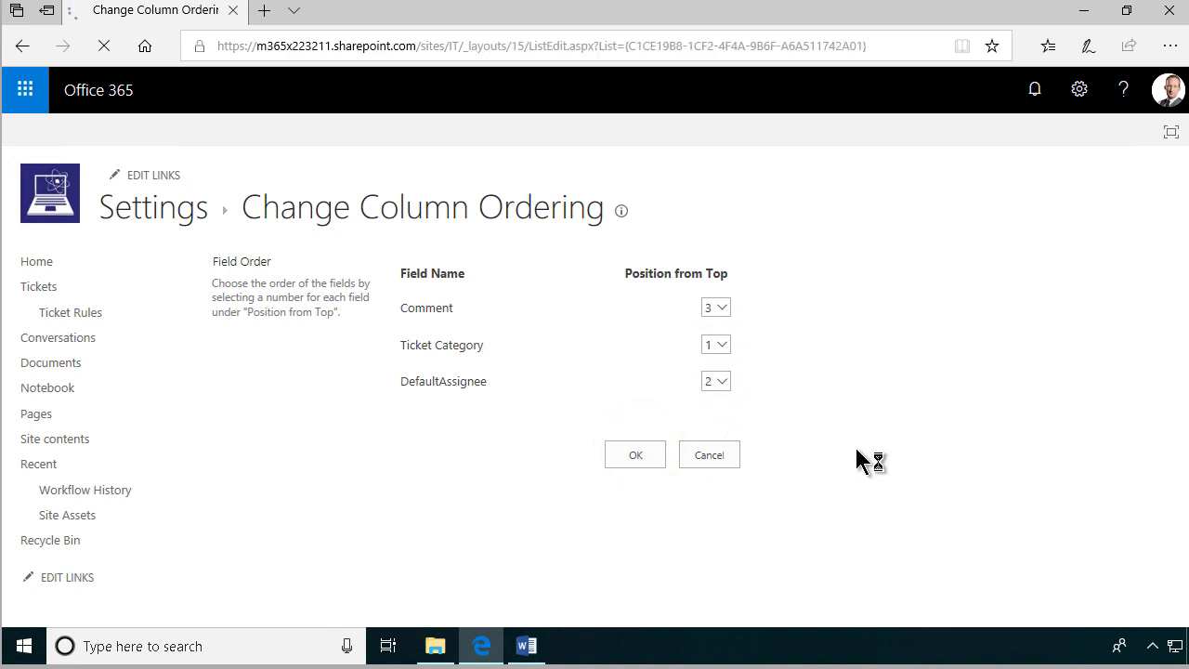
{"action": "scroll", "coordinate": [507, 504], "scroll_direction": "down", "scroll_amount": 3}
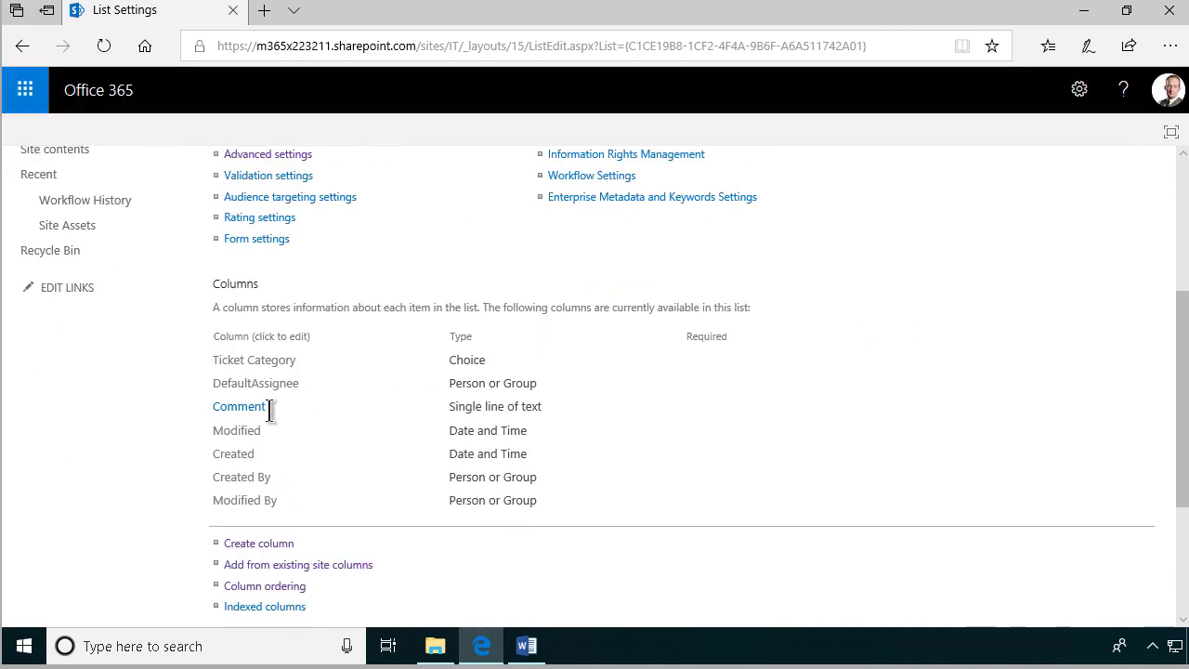
Set Enforce unique values to Yes on Ticket Category and accept indexing the column
{"action": "left_click", "coordinate": [254, 361]}
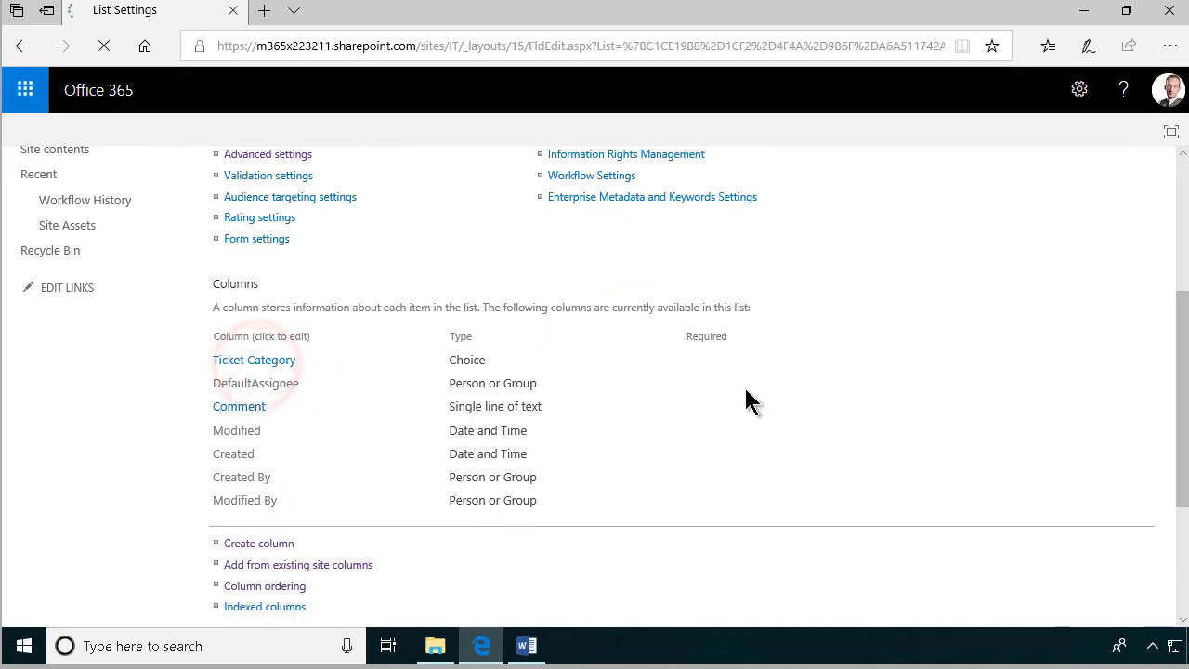
{"action": "scroll", "coordinate": [743, 384], "scroll_direction": "down", "scroll_amount": 3}
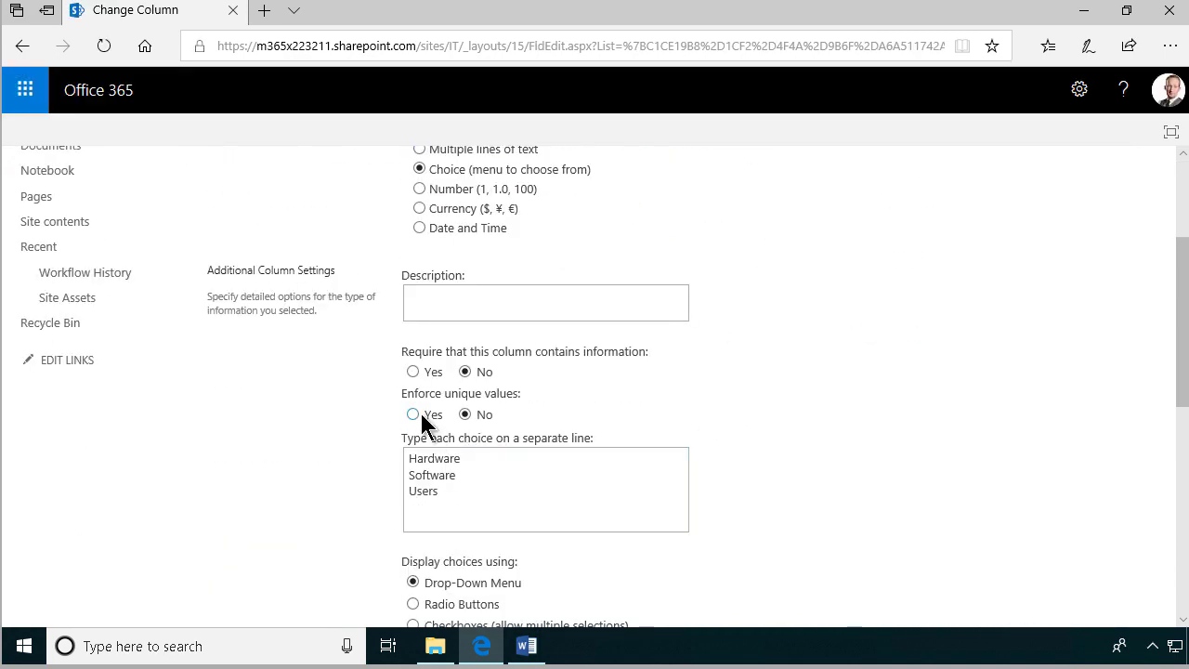
{"action": "left_click", "coordinate": [413, 414]}
{"action": "scroll", "coordinate": [583, 474], "scroll_direction": "down", "scroll_amount": 6}
{"action": "left_click", "coordinate": [1039, 525]}
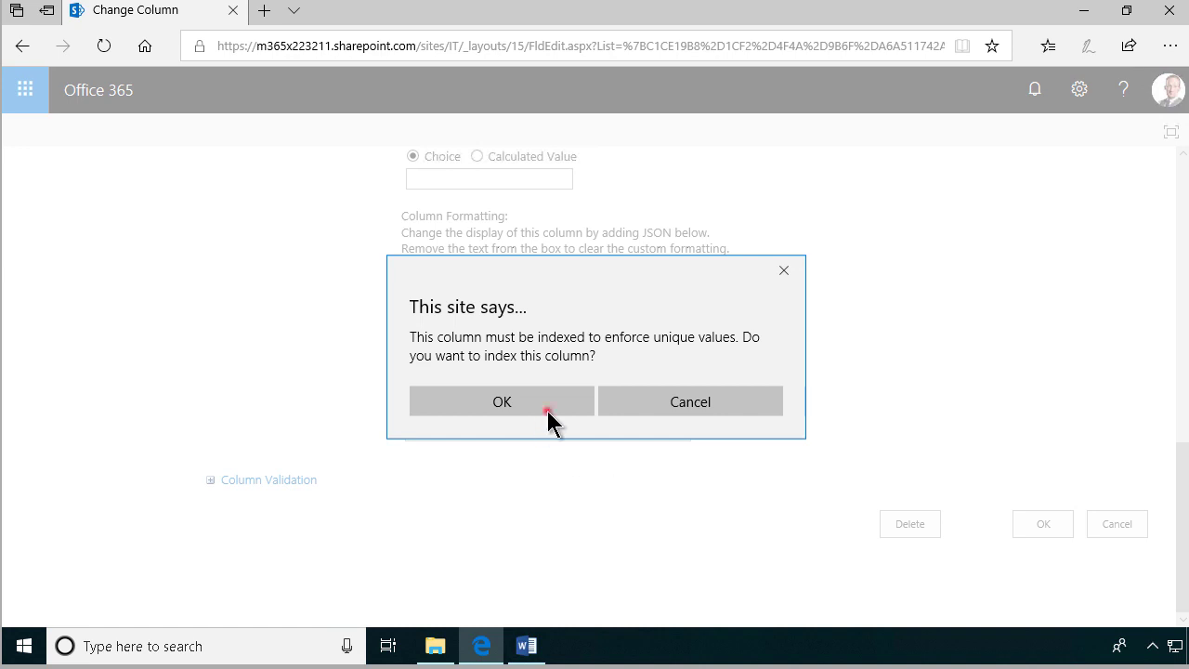
{"action": "left_click", "coordinate": [547, 411]}
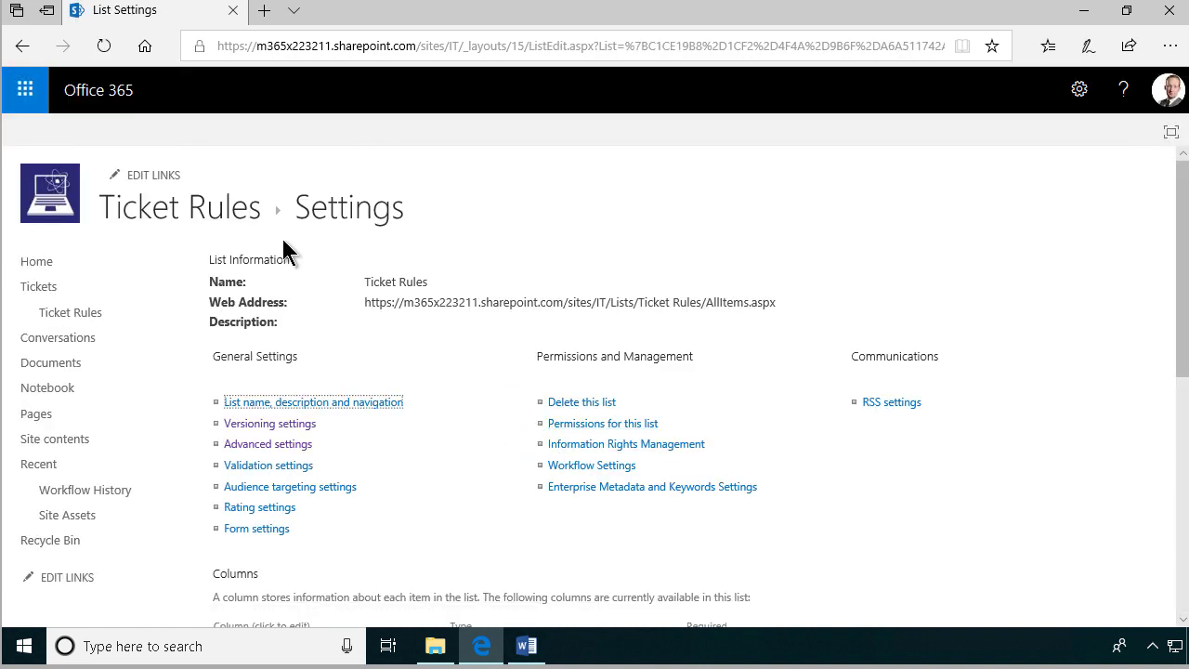
In Quick edit, set the first rule to Hardware and pick its default assignee
{"action": "left_click", "coordinate": [234, 205]}
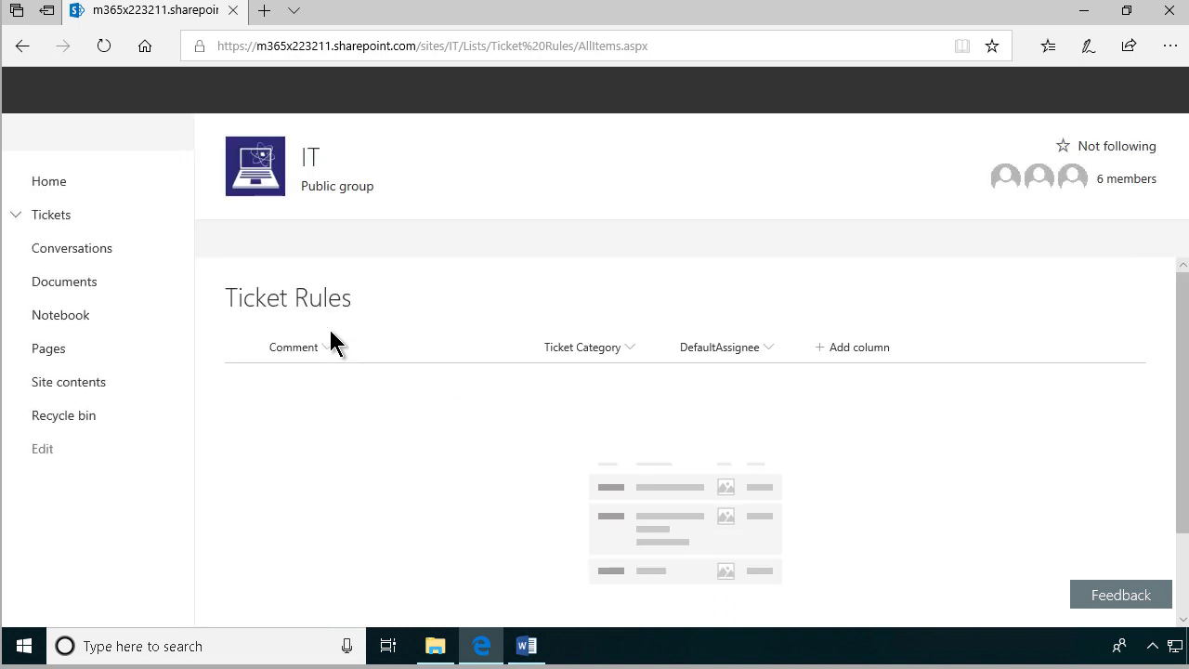
{"action": "left_click", "coordinate": [326, 241]}
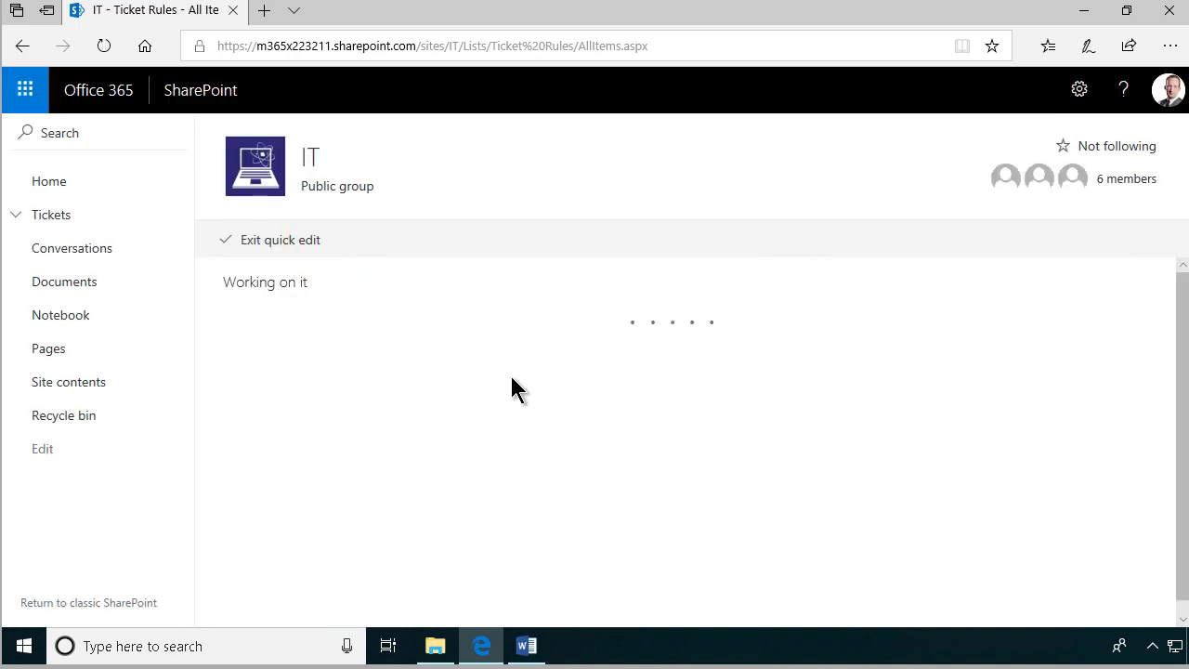
{"action": "left_click", "coordinate": [397, 337]}
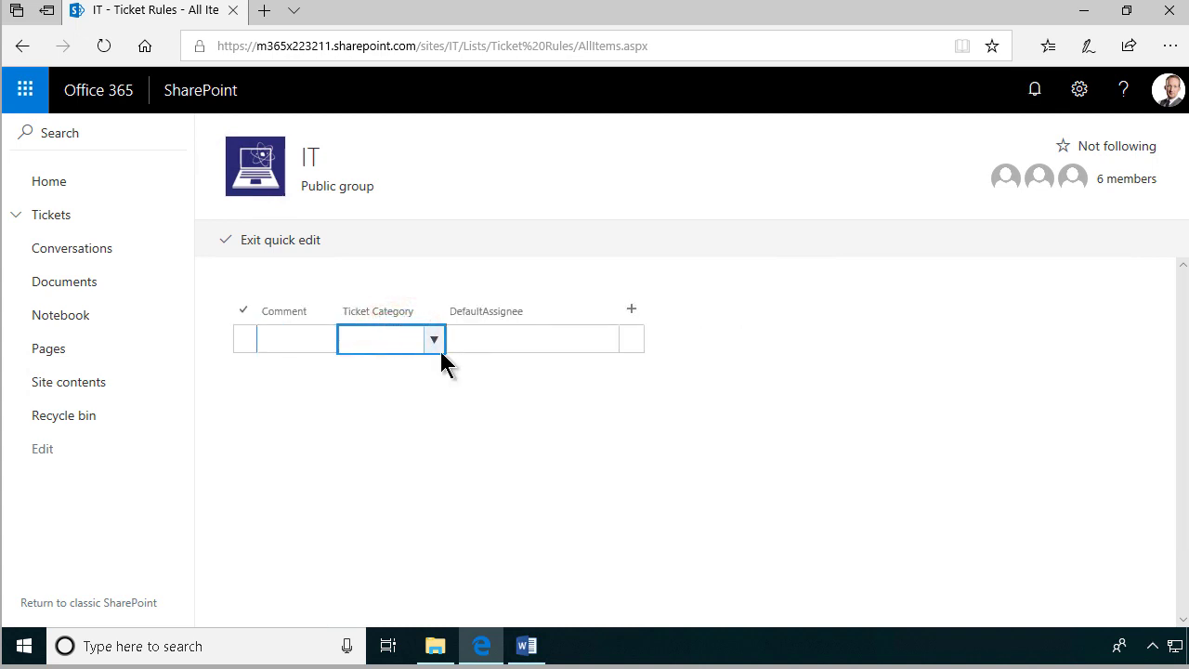
{"action": "left_click", "coordinate": [390, 367]}
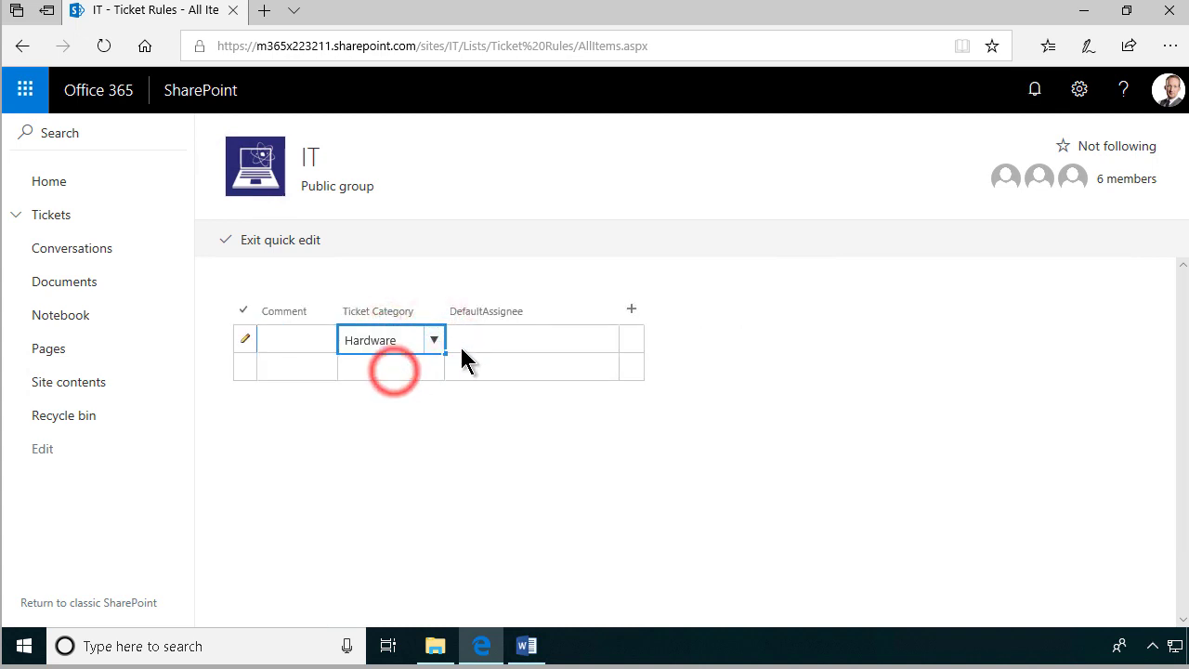
{"action": "left_click", "coordinate": [474, 340]}
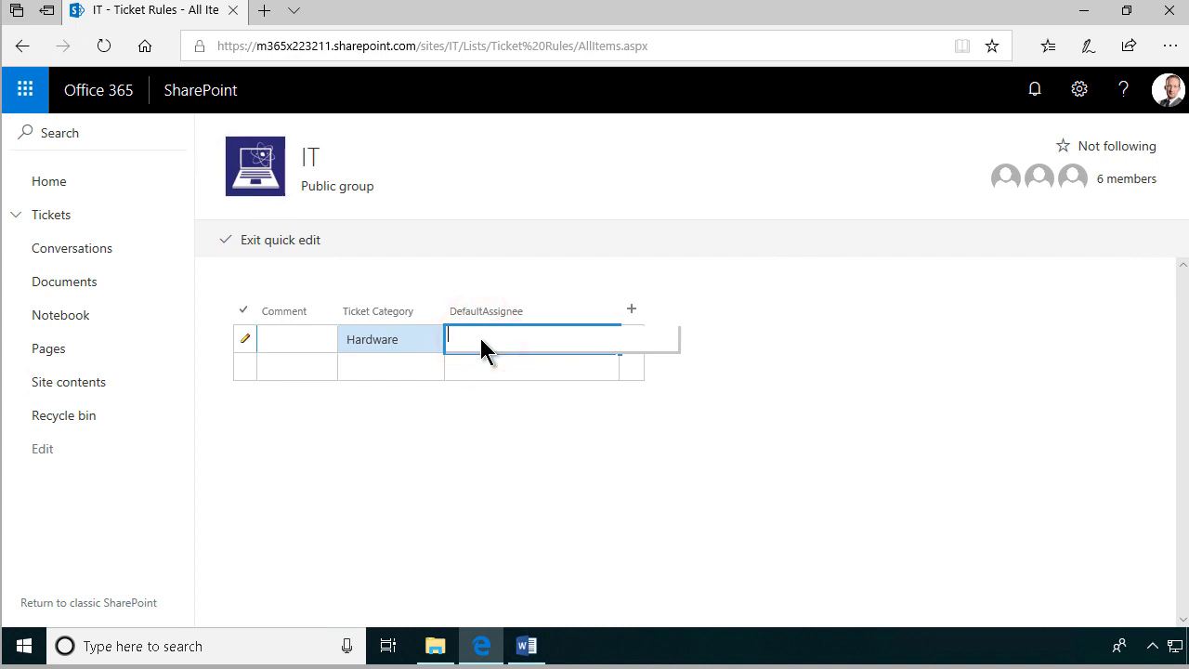
{"action": "type", "text": "pete"}
{"action": "left_click", "coordinate": [537, 367]}
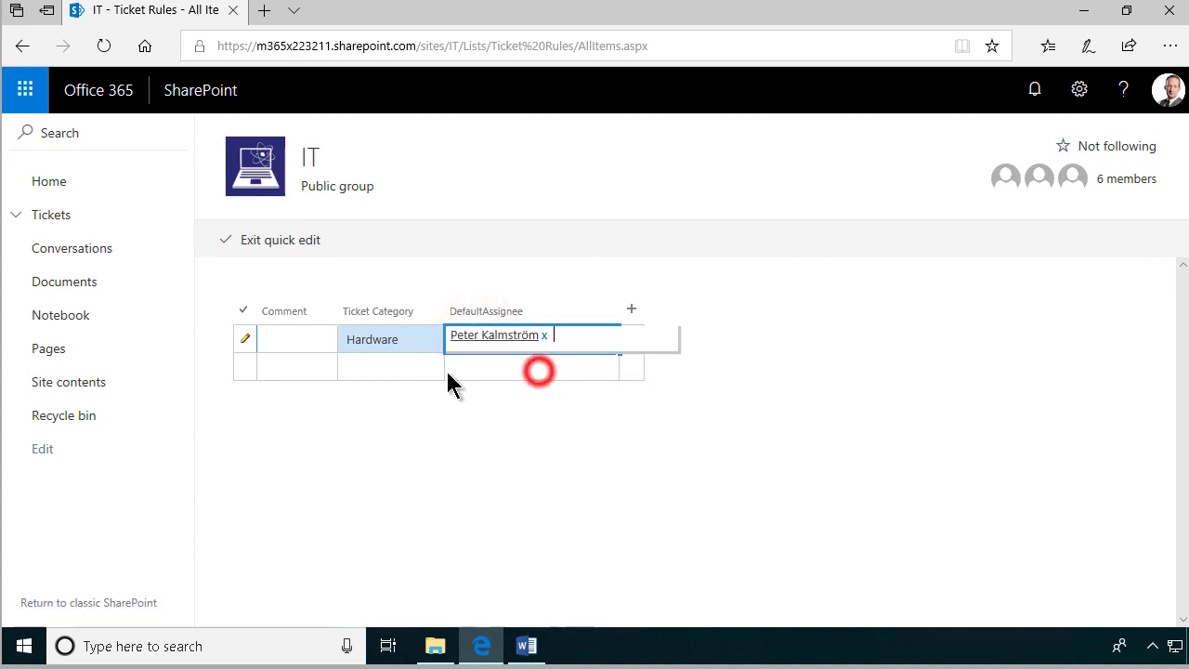
Add a Software rule with its own default assignee, then exit quick edit
{"action": "left_click", "coordinate": [386, 368]}
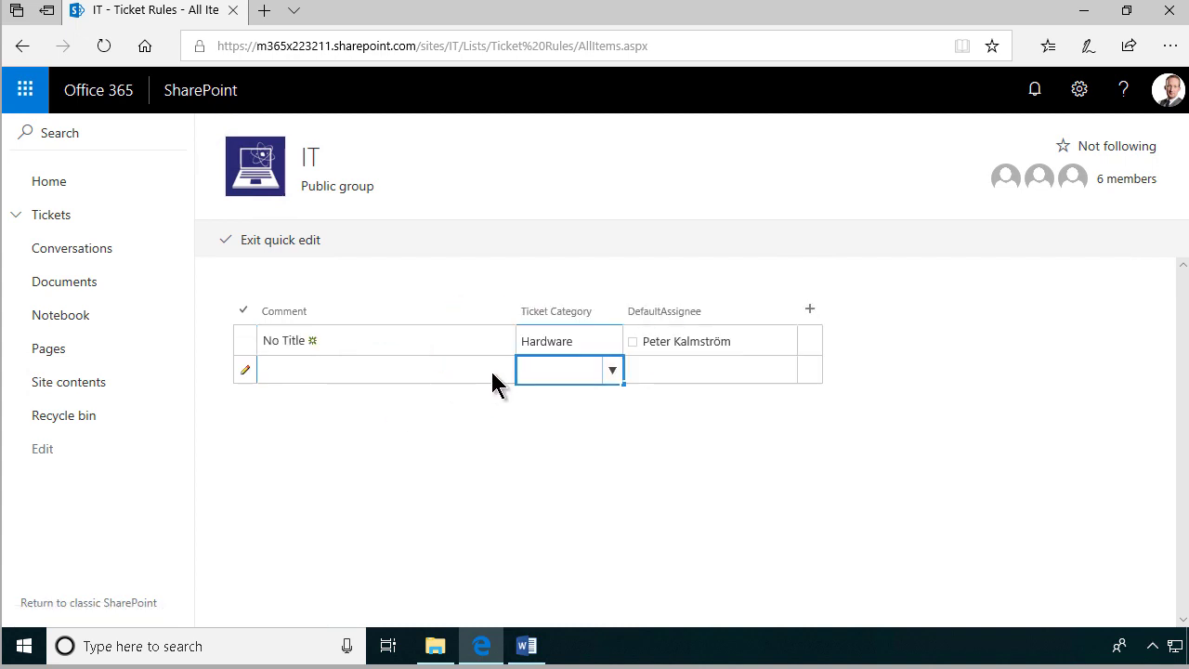
{"action": "left_click", "coordinate": [609, 373]}
{"action": "left_click", "coordinate": [576, 420]}
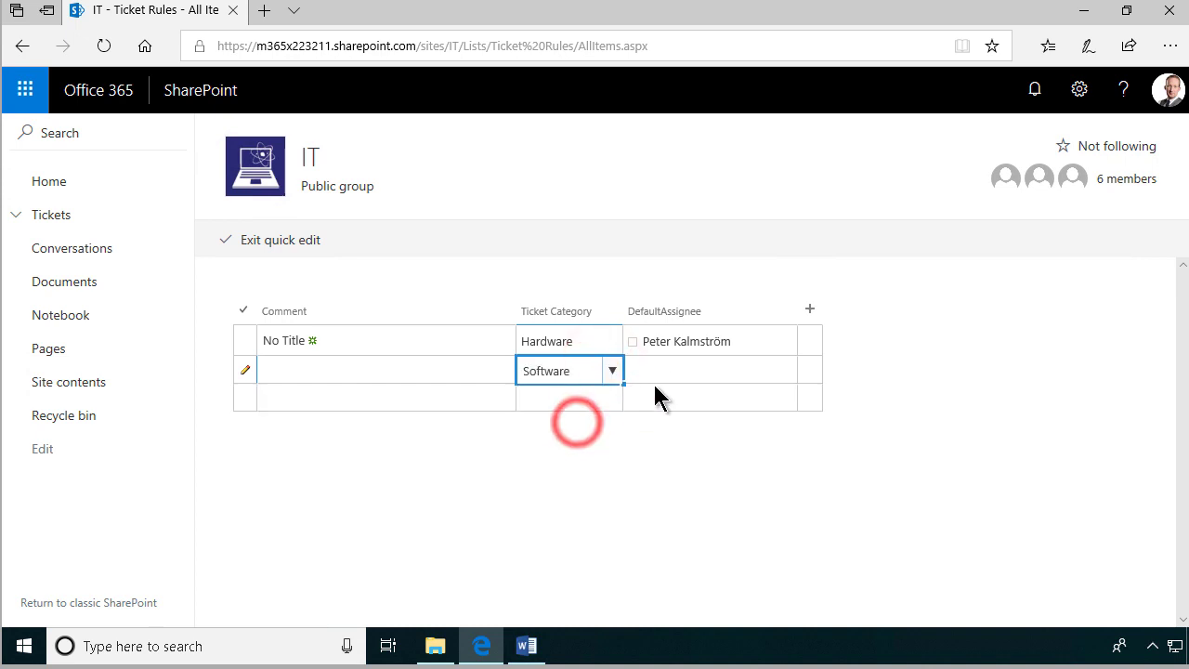
{"action": "left_click", "coordinate": [668, 367]}
{"action": "type", "text": "a"}
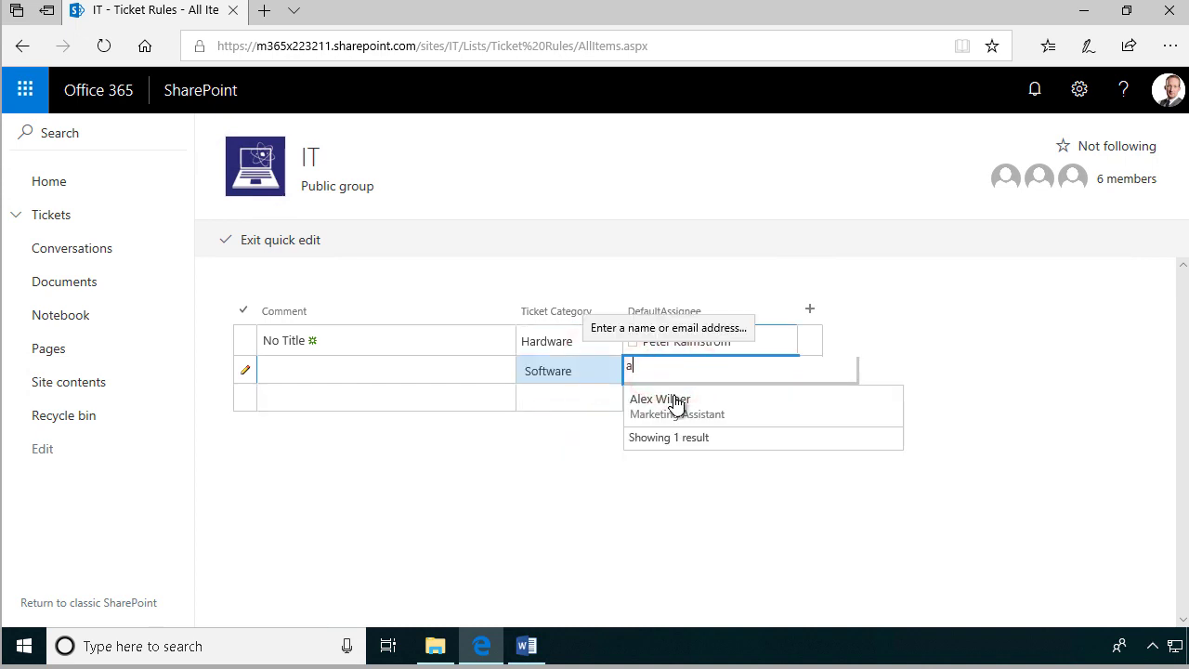
{"action": "left_click", "coordinate": [675, 404]}
{"action": "left_click", "coordinate": [546, 399]}
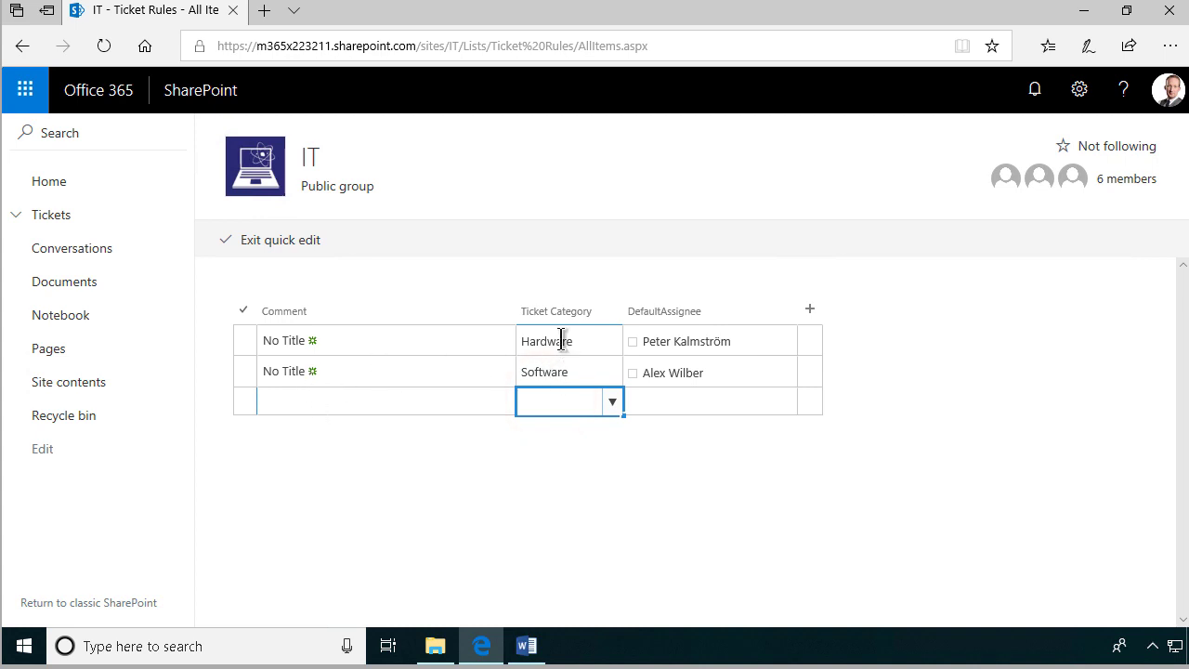
{"action": "left_click", "coordinate": [268, 244]}
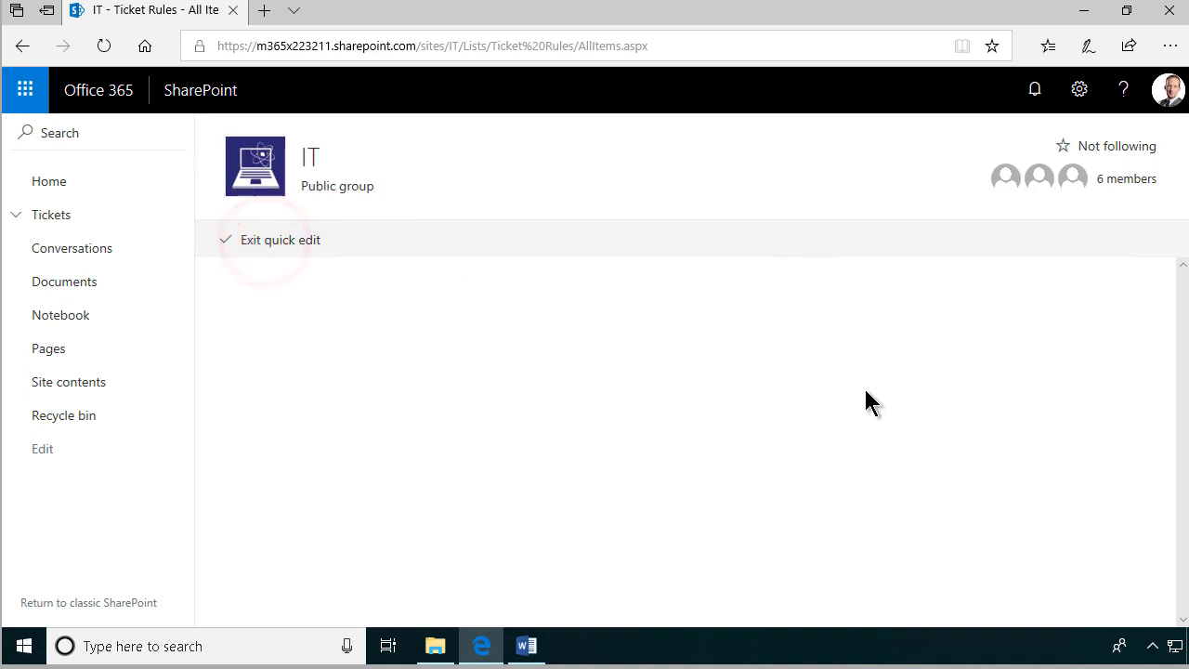
Edit the All Items view so Ticket Category is position 1 and DefaultAssignee position 2
{"action": "left_click", "coordinate": [1085, 243]}
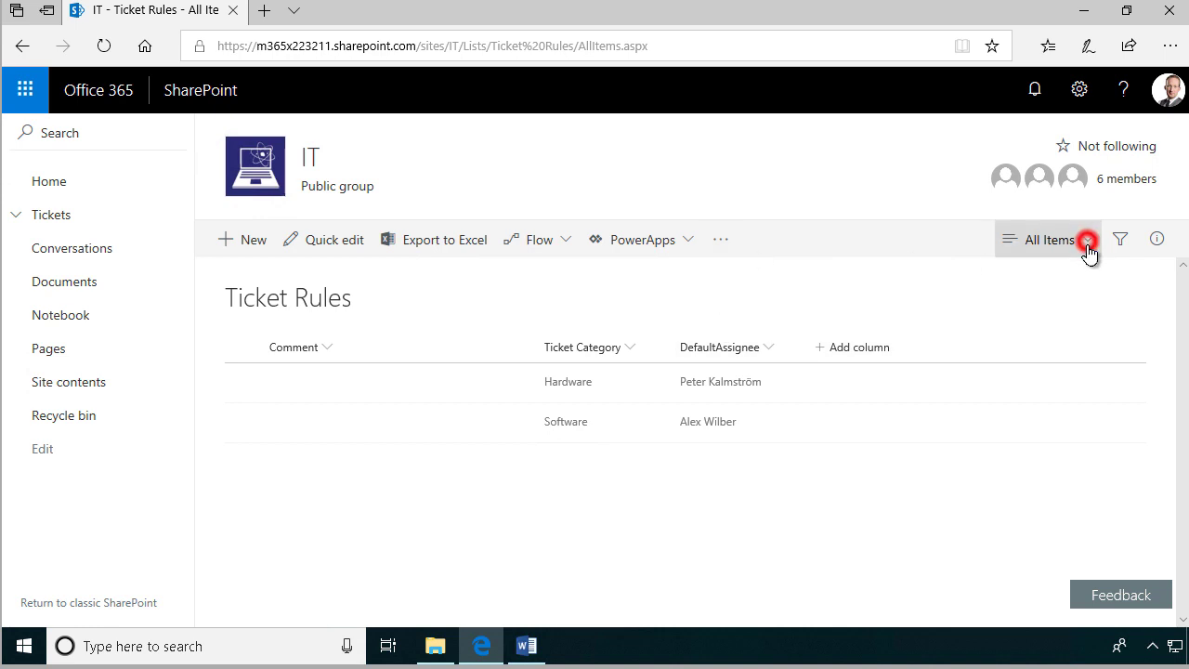
{"action": "left_click", "coordinate": [1066, 338]}
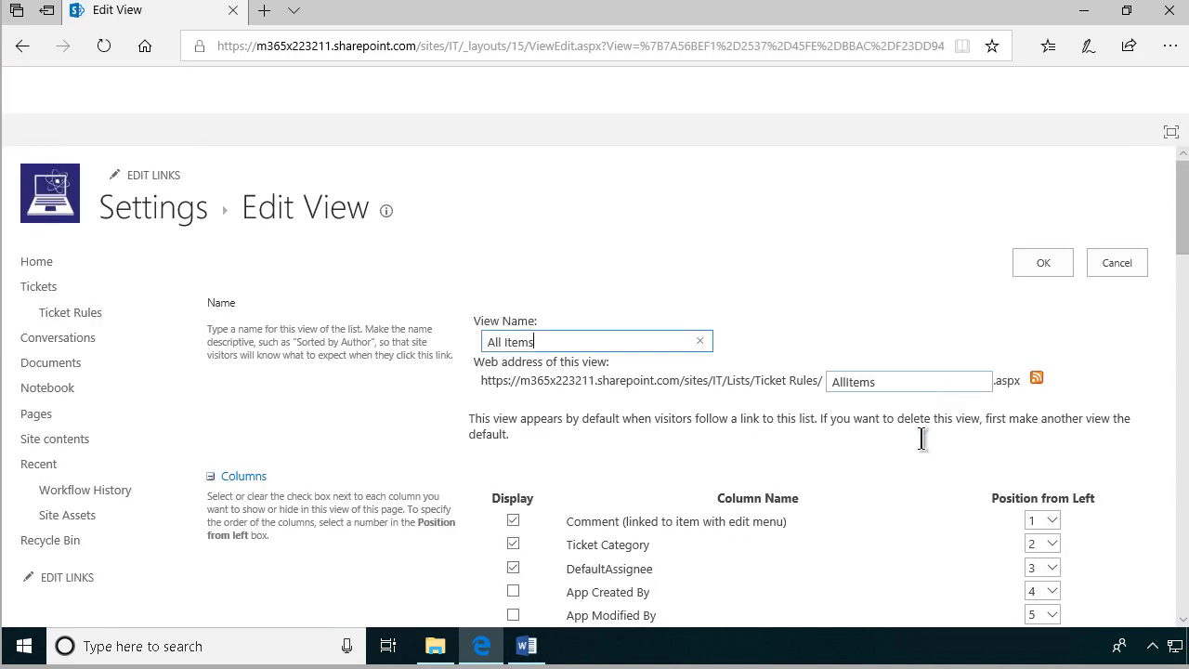
{"action": "scroll", "coordinate": [920, 464], "scroll_direction": "down", "scroll_amount": 3}
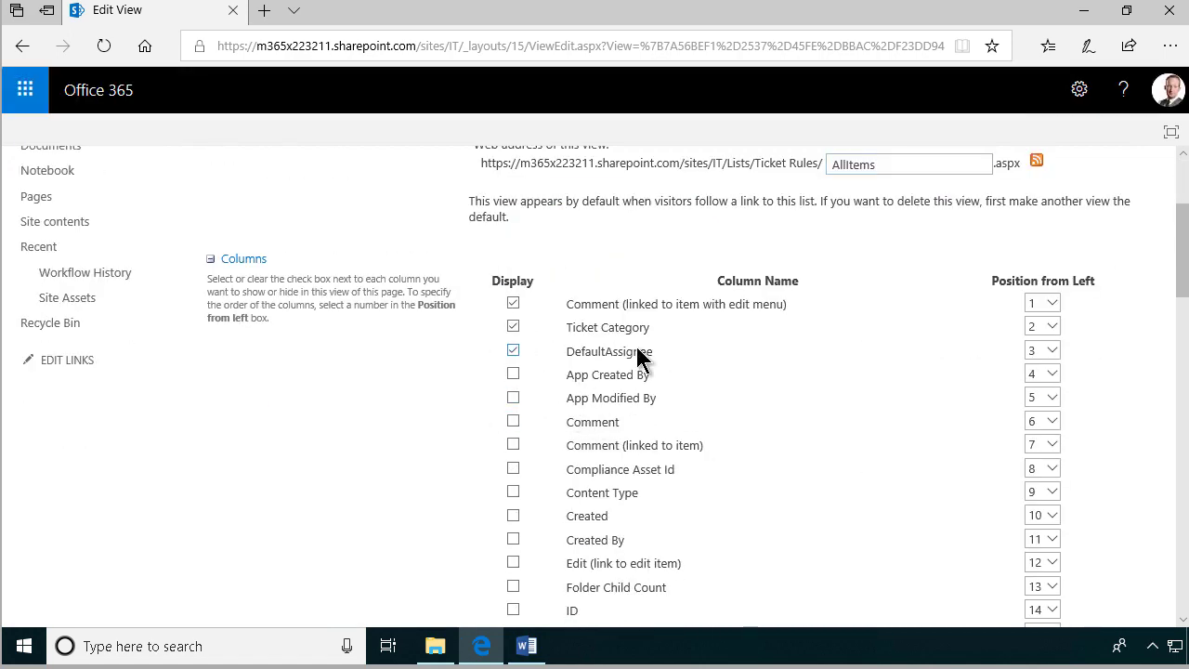
{"action": "left_click", "coordinate": [1046, 329]}
{"action": "left_click", "coordinate": [1037, 229]}
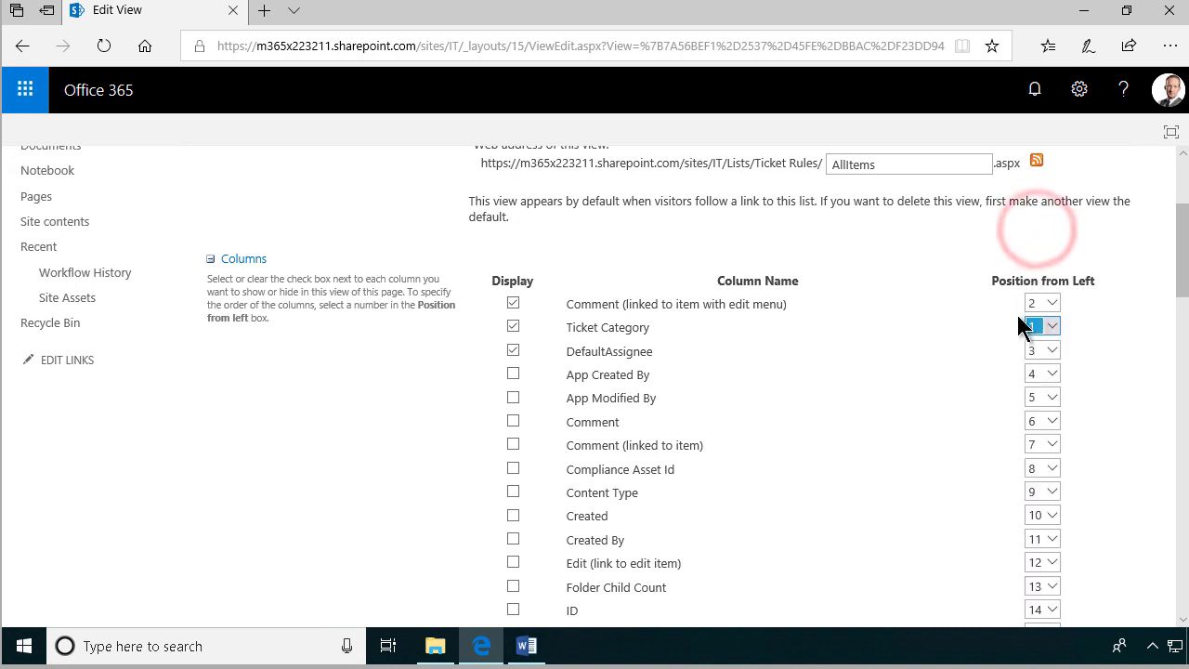
{"action": "left_click", "coordinate": [1047, 348]}
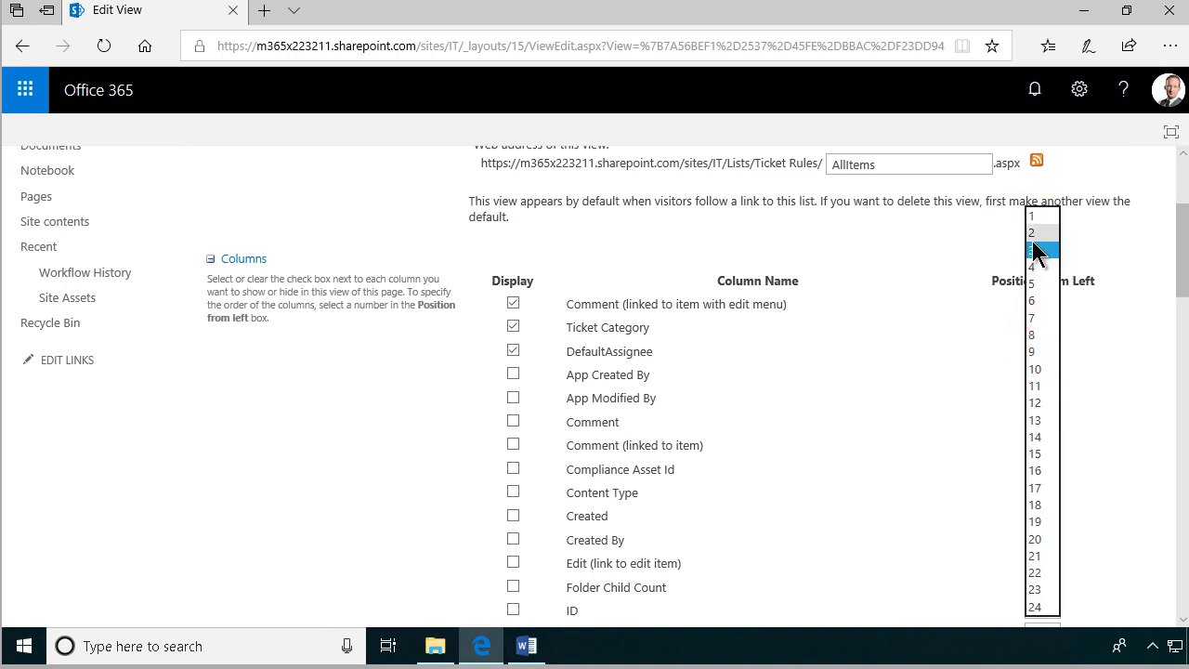
{"action": "left_click", "coordinate": [1033, 232]}
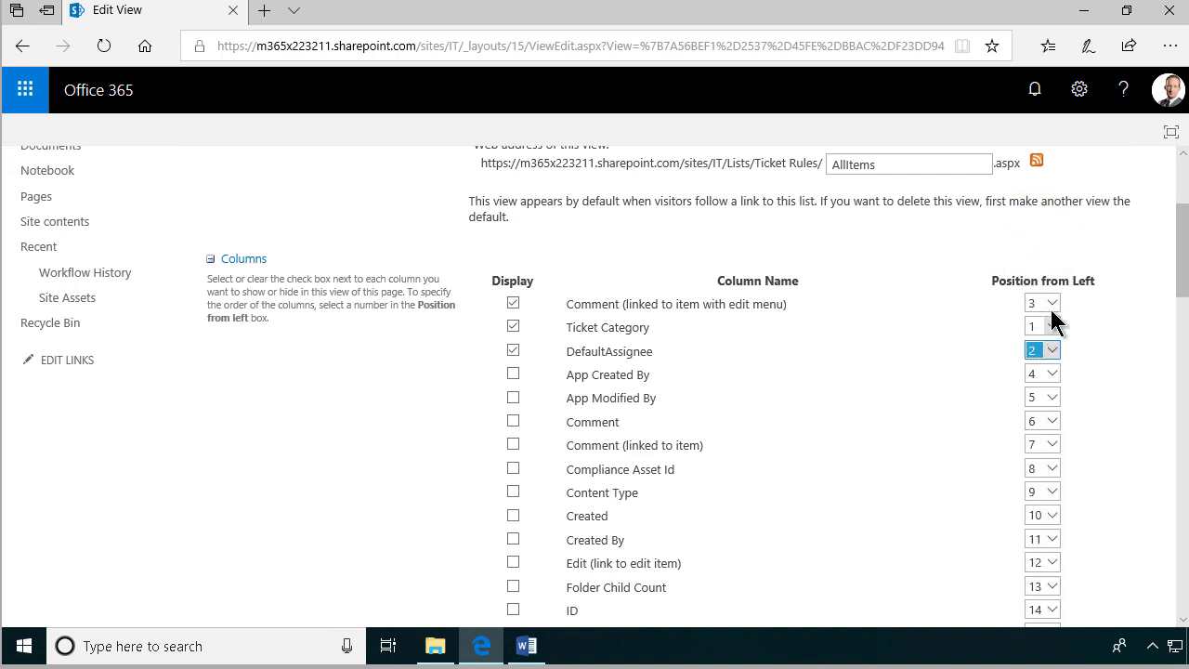
{"action": "scroll", "coordinate": [1064, 260], "scroll_direction": "up", "scroll_amount": 3}
{"action": "left_click", "coordinate": [1043, 262]}
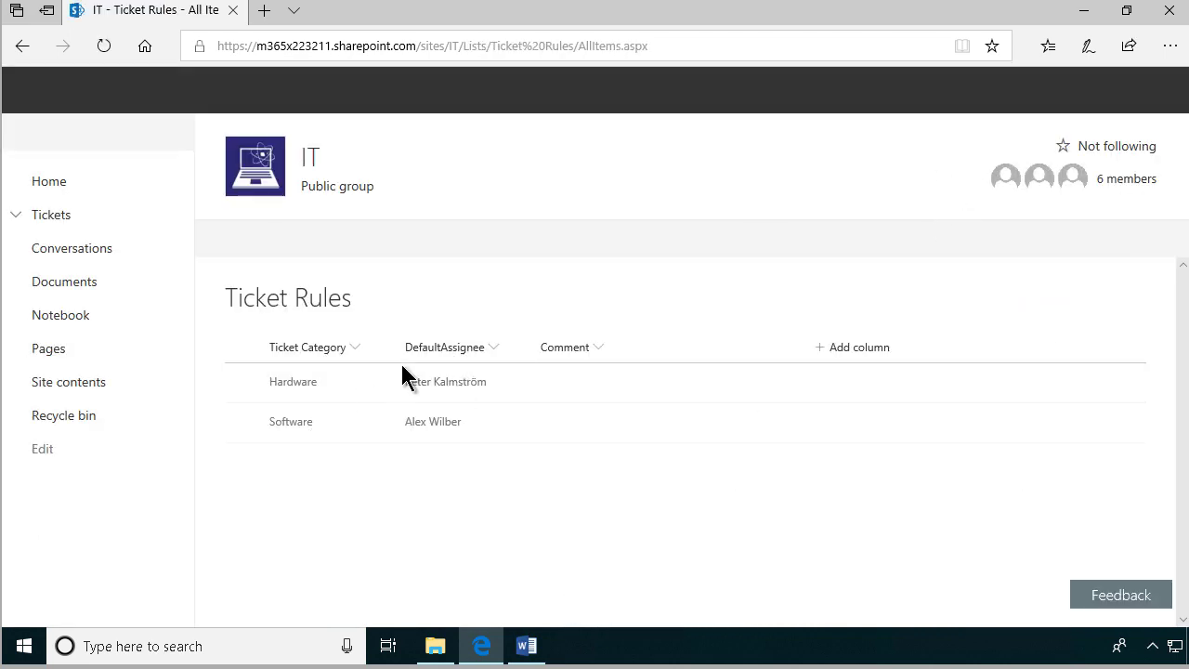
In List settings, rename DefaultAssignee to 'Default Assignee', then go back to Ticket Rules
{"action": "left_click", "coordinate": [1079, 88]}
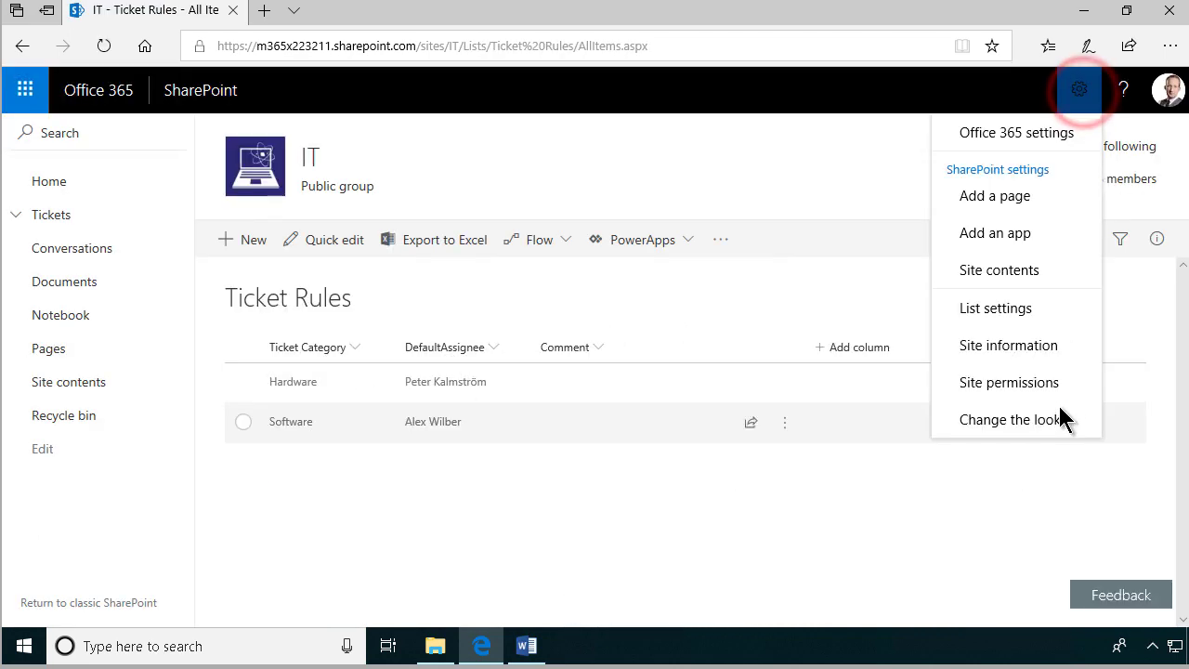
{"action": "left_click", "coordinate": [1006, 314]}
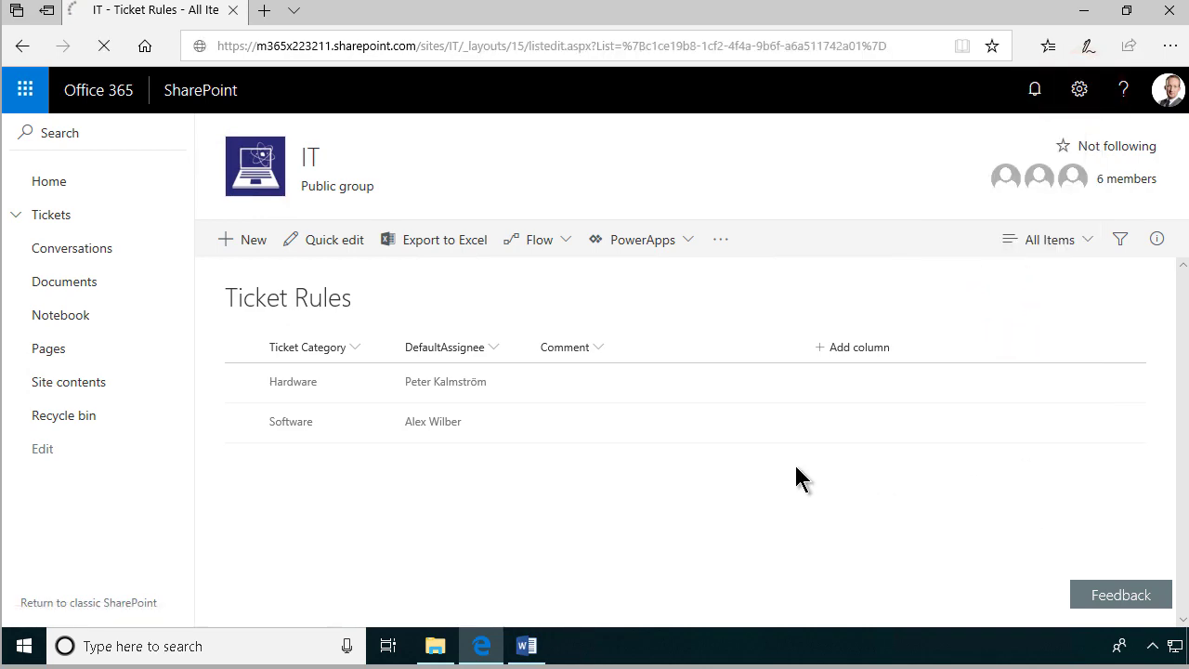
{"action": "scroll", "coordinate": [485, 496], "scroll_direction": "down", "scroll_amount": 4}
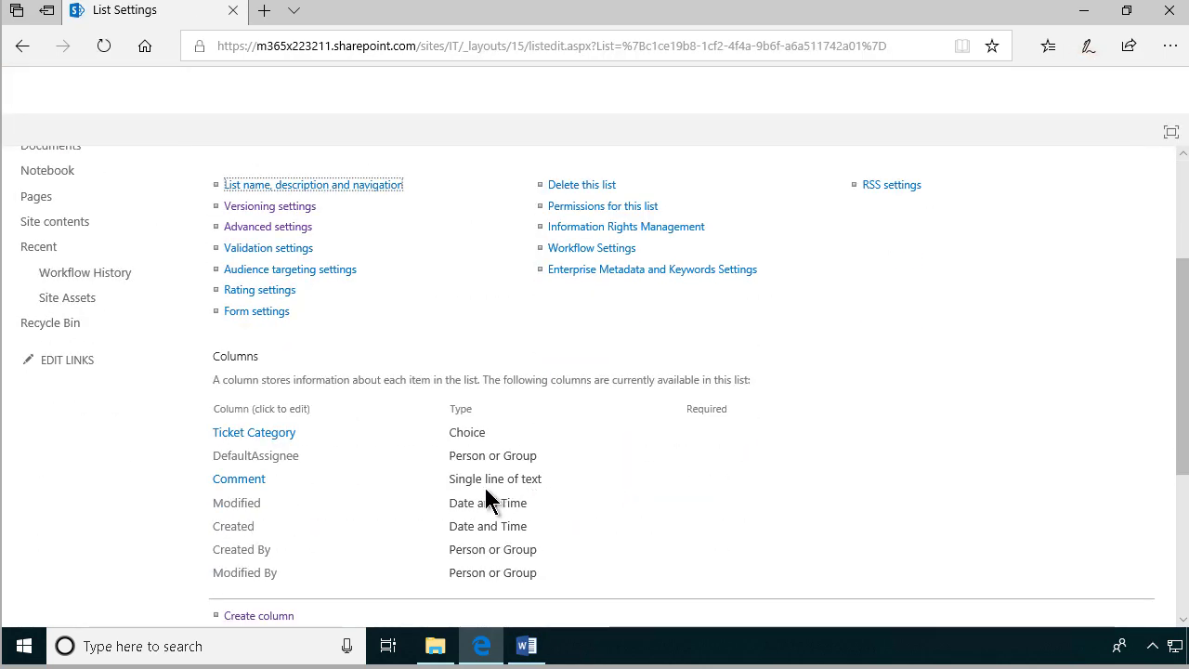
{"action": "left_click", "coordinate": [252, 383]}
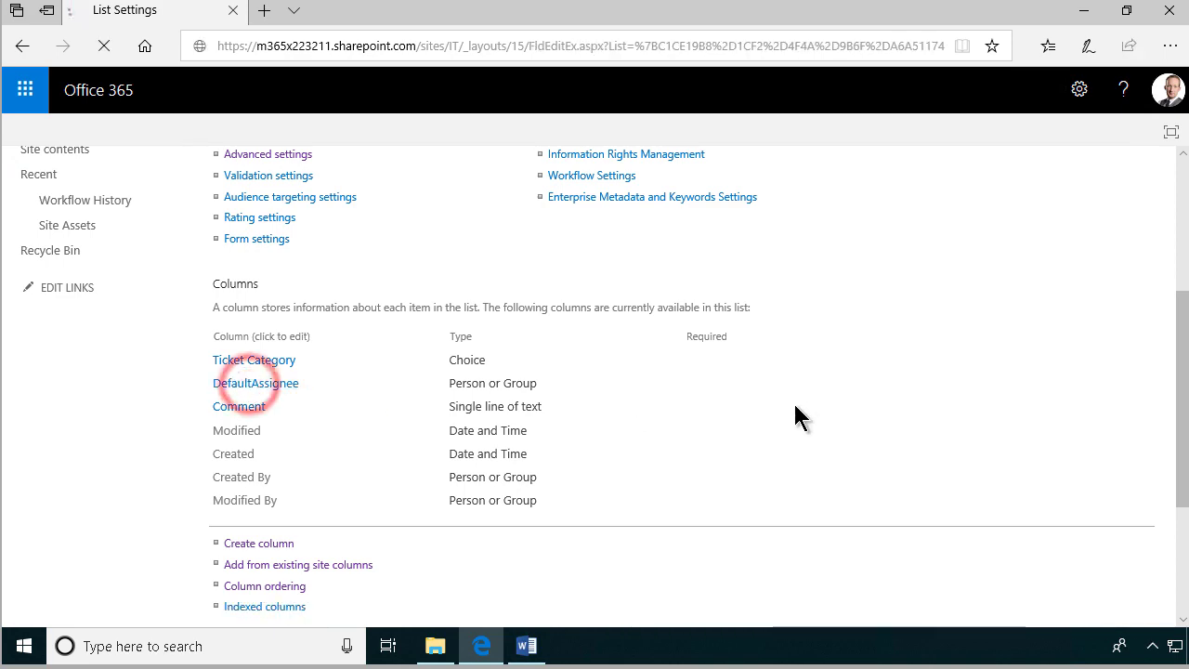
{"action": "left_click", "coordinate": [605, 295]}
{"action": "scroll", "coordinate": [856, 444], "scroll_direction": "down", "scroll_amount": 6}
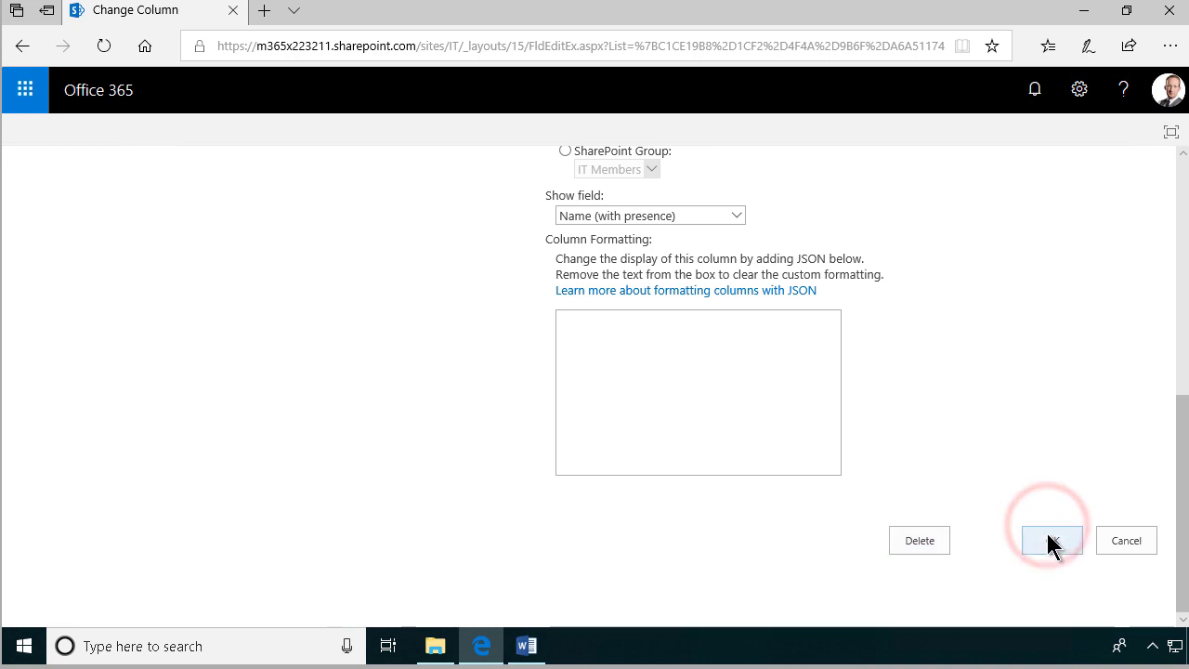
{"action": "left_click", "coordinate": [1049, 534]}
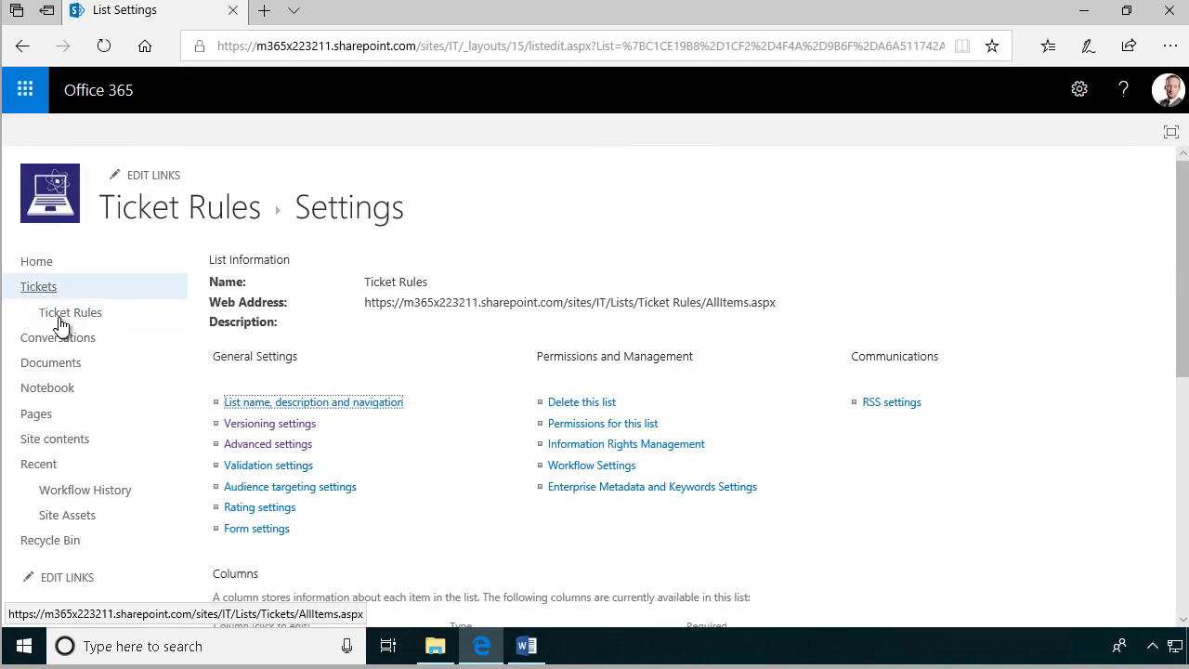
{"action": "left_click", "coordinate": [69, 313]}
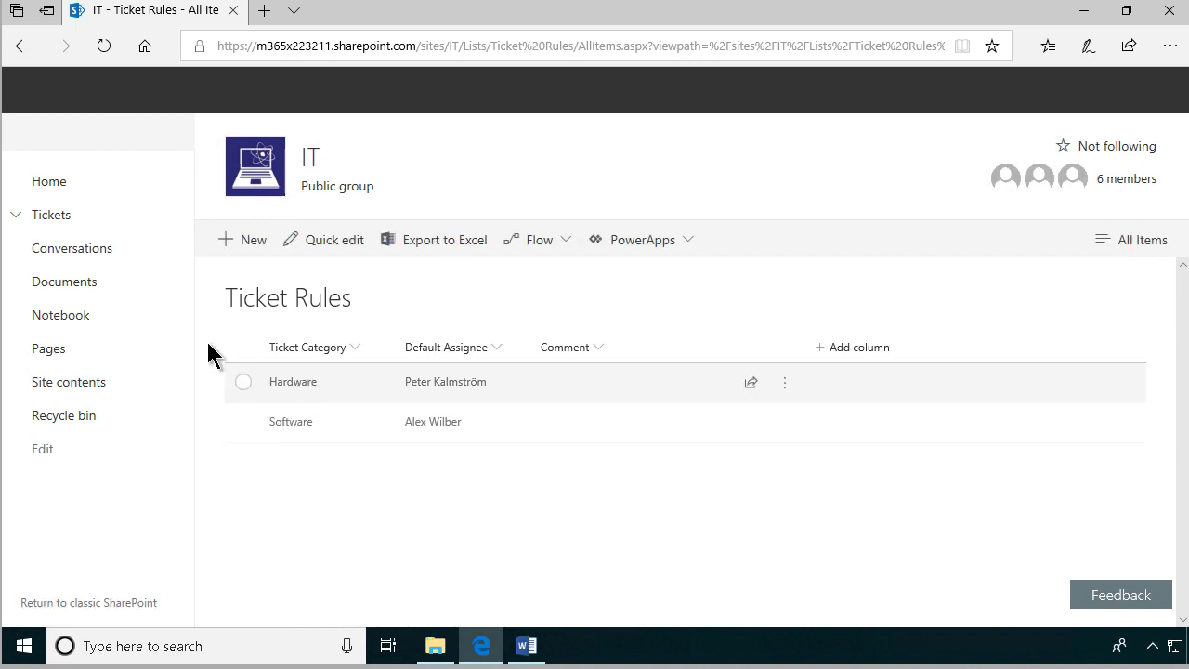
Start a new Tickets item, confirm Ticket Category lists Hardware and Software, then cancel
{"action": "left_click", "coordinate": [52, 220]}
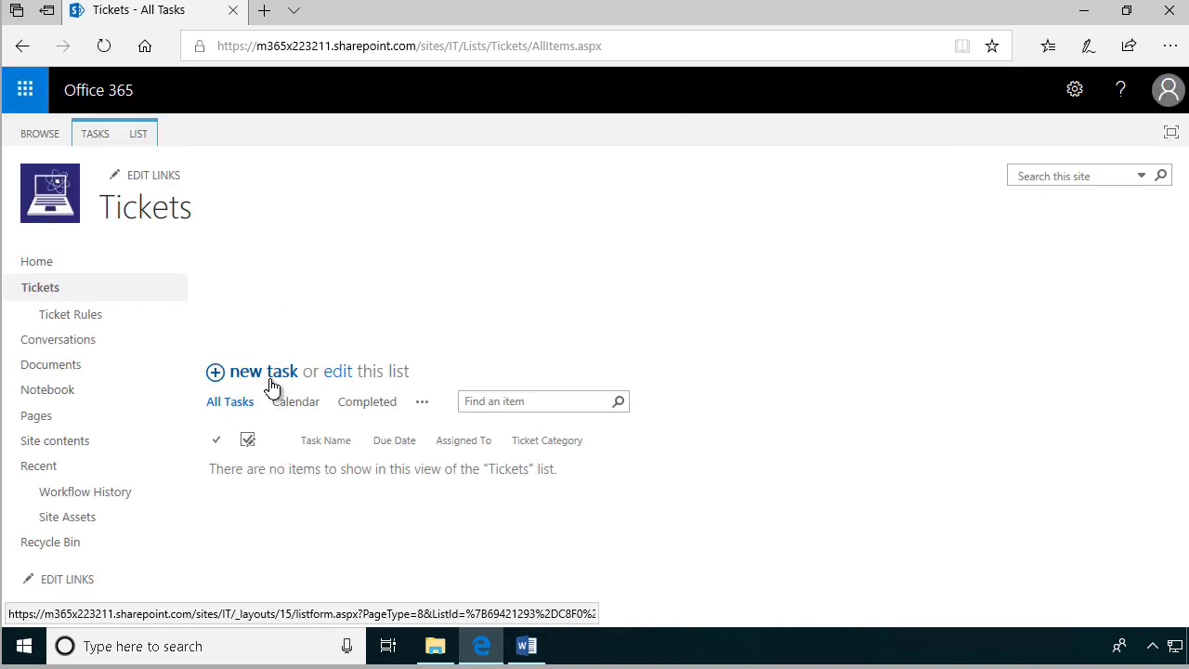
{"action": "left_click", "coordinate": [278, 371]}
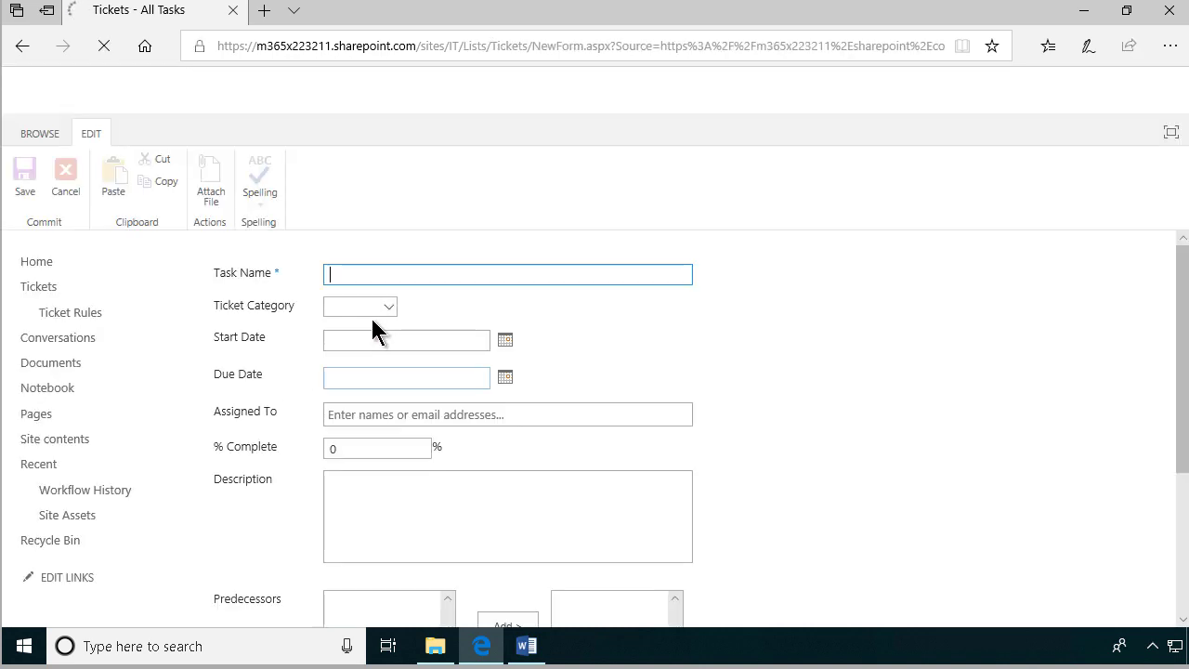
{"action": "left_click", "coordinate": [382, 309]}
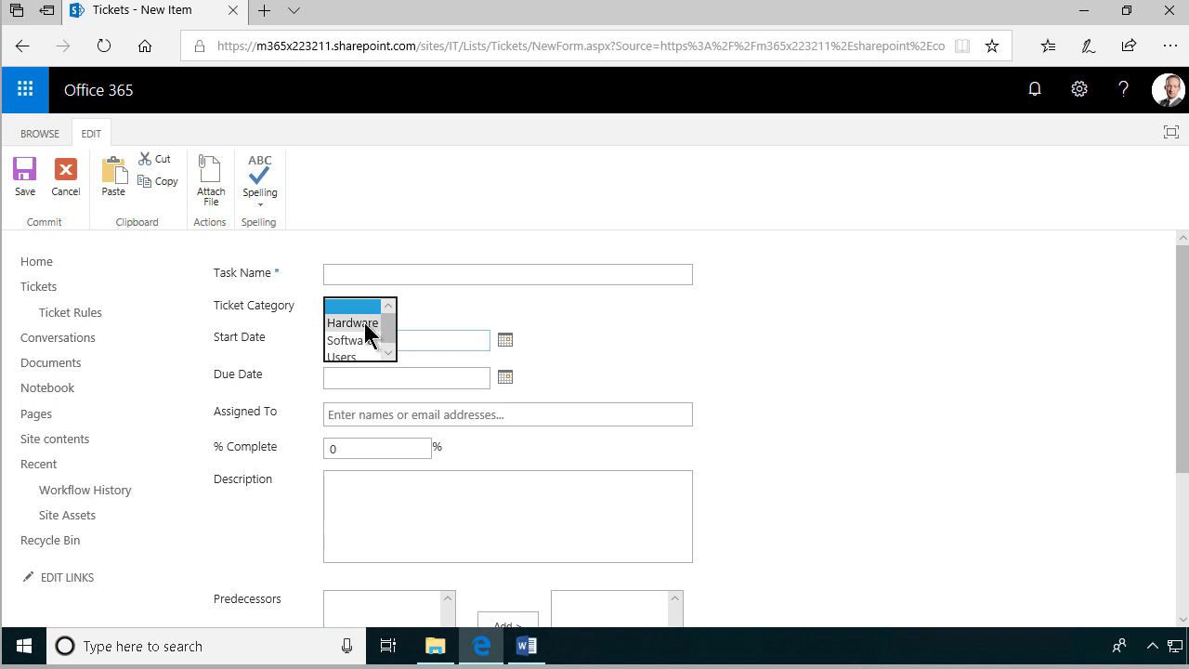
{"action": "left_click", "coordinate": [479, 320]}
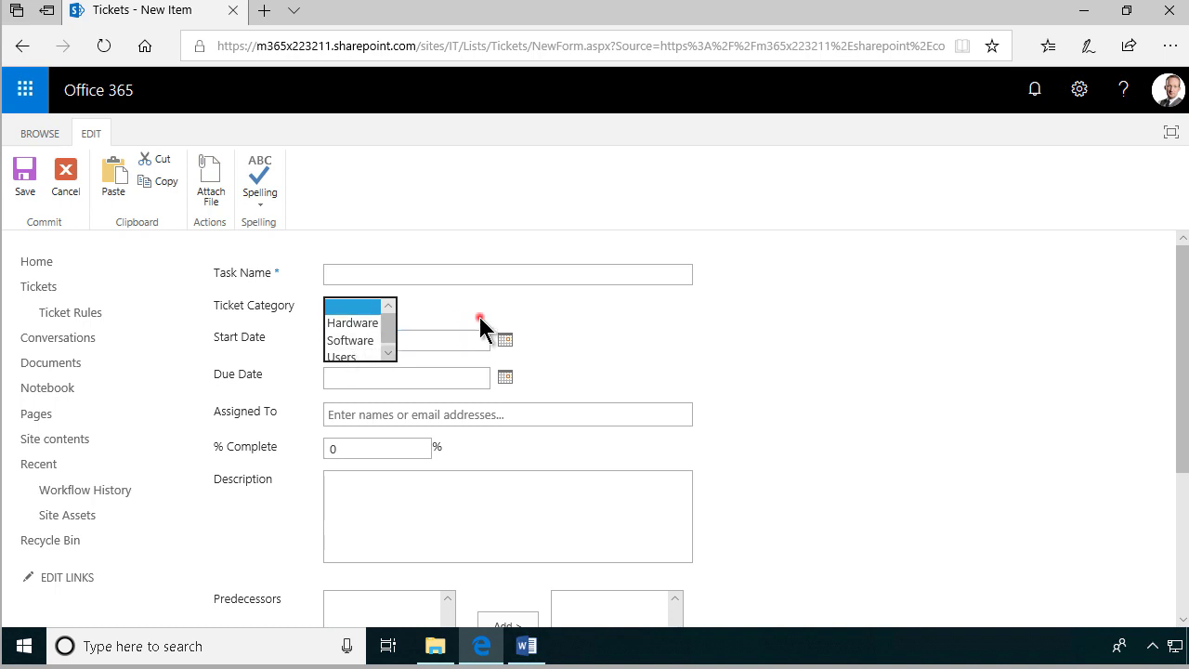
{"action": "left_click", "coordinate": [346, 271]}
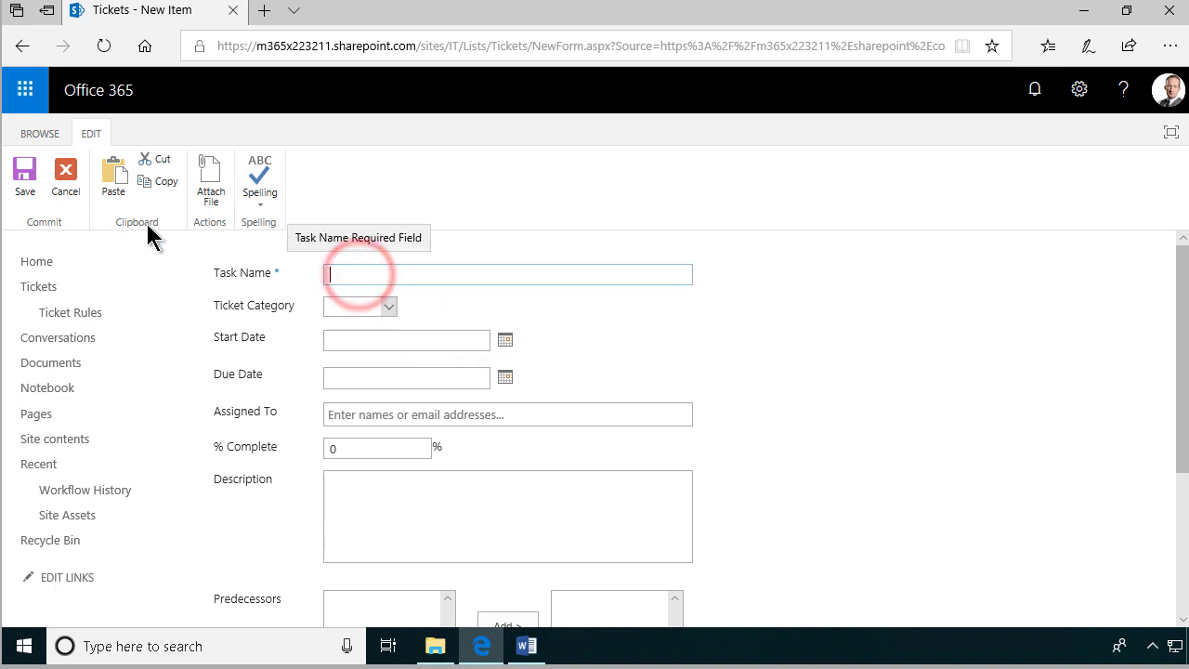
{"action": "left_click", "coordinate": [71, 168]}
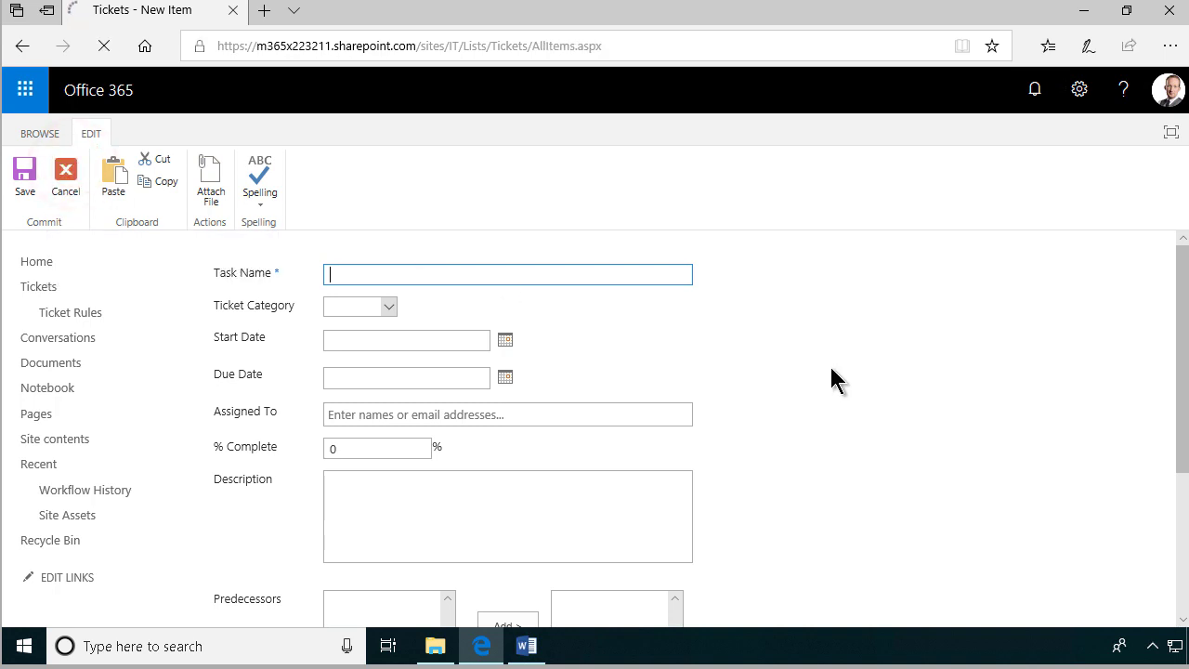
Switch to the Word document with the Ticket categorization notes
{"action": "left_click", "coordinate": [525, 648]}
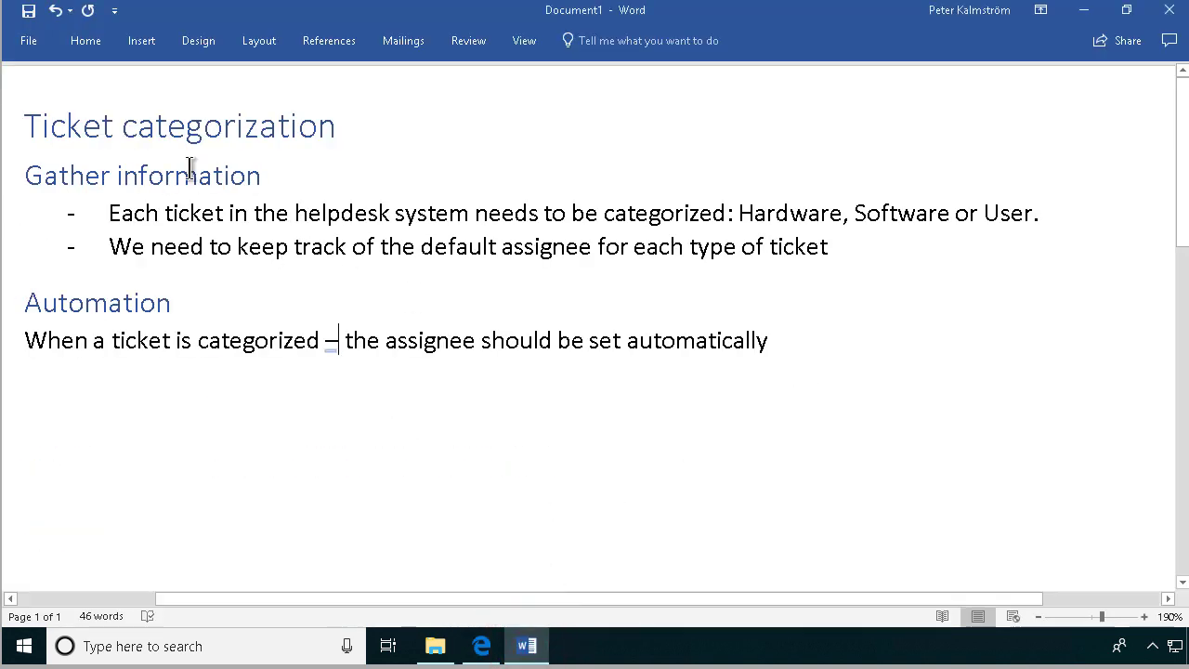